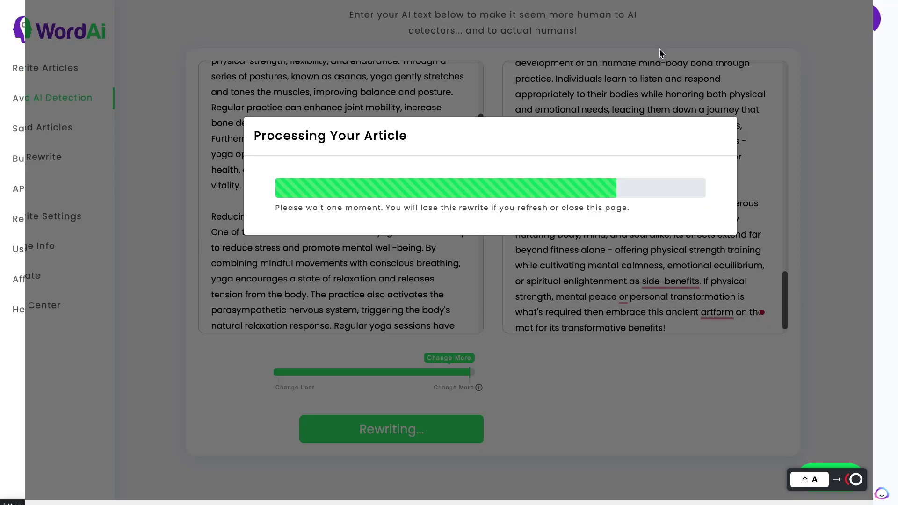
# - Select the entire humanized yoga article, introduction through conclusion, in WordAi's output box
pyautogui.scroll(10, 604, 129)
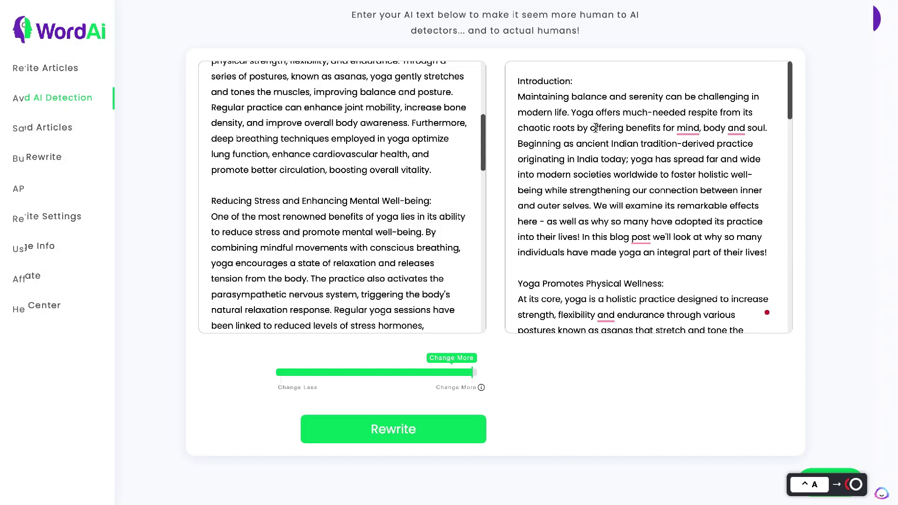
pyautogui.moveTo(517, 102); pyautogui.dragTo(637, 401)
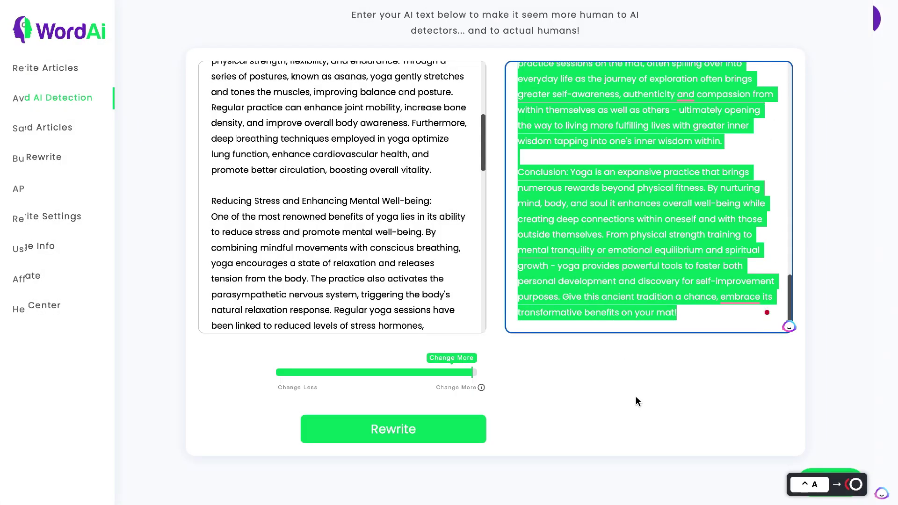
# - Paste the humanized yoga article into Originality.AI and scan it, scoring 100% Original, 0% AI
pyautogui.hotkey('alt', 'Tab')
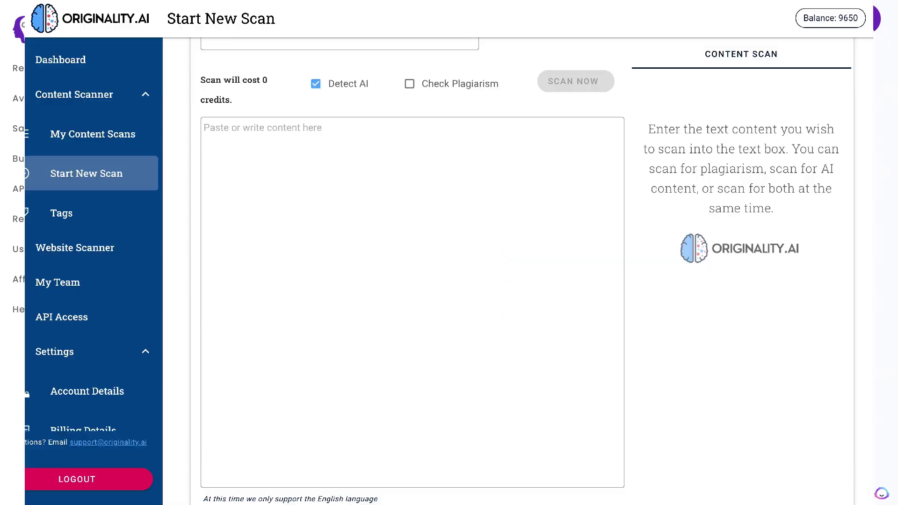
pyautogui.click(468, 144)
pyautogui.hotkey('ctrl', 'v')
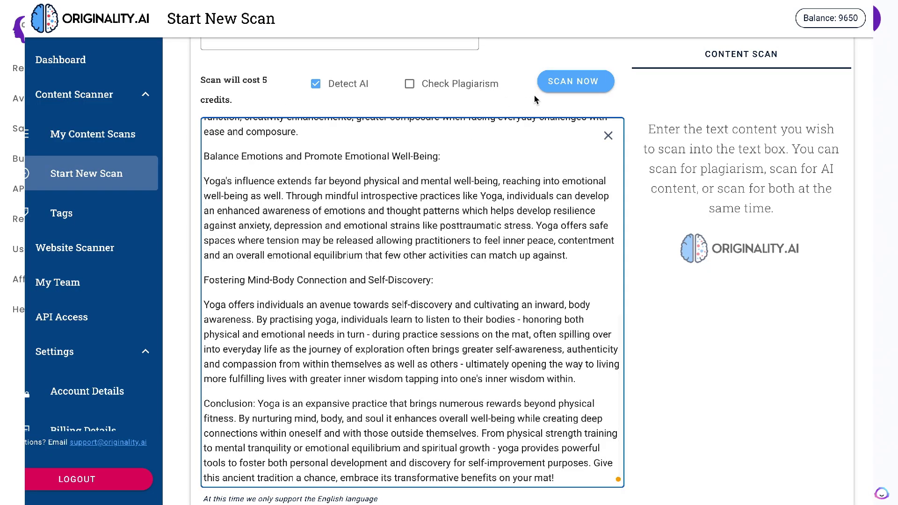
pyautogui.click(575, 81)
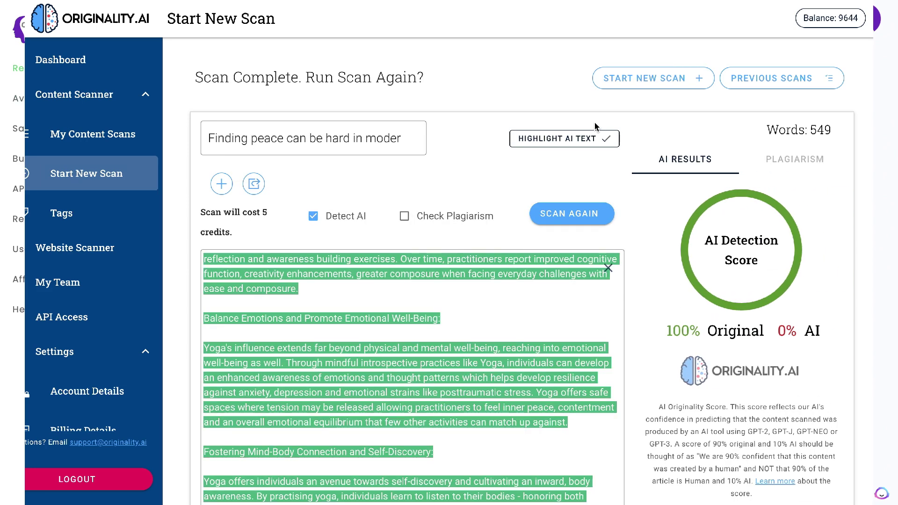
pyautogui.hotkey('alt', 'Tab')
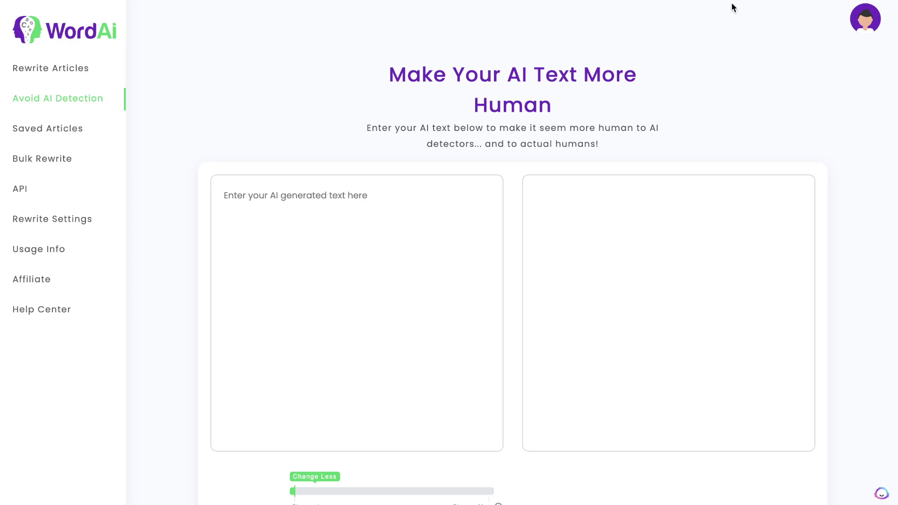
# - Paste the ChatGPT cold-shower article into Rewrite Articles and rewrite it to 91% uniqueness
pyautogui.hotkey('alt', 'Tab')
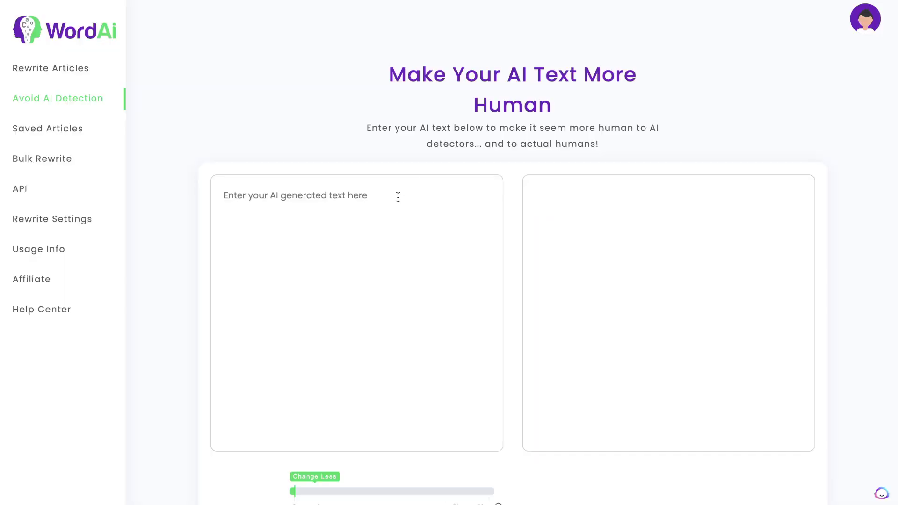
pyautogui.click(399, 197)
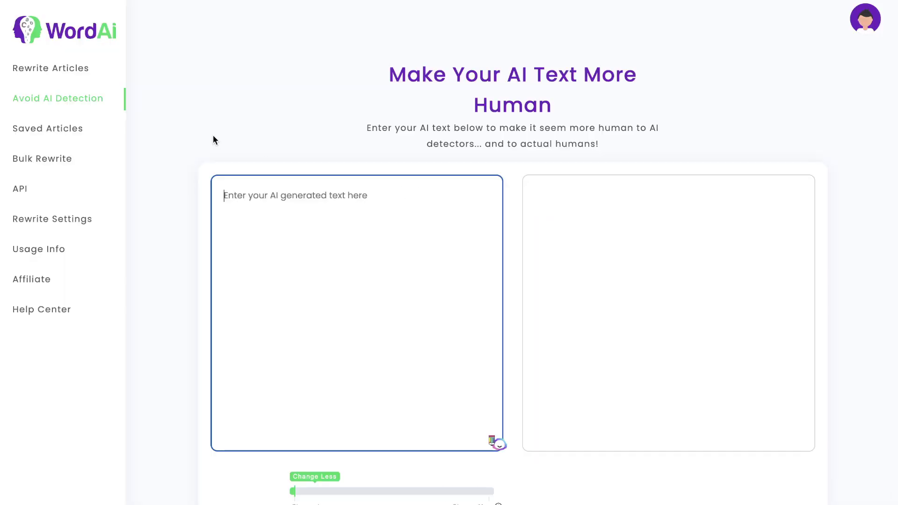
pyautogui.click(83, 74)
pyautogui.hotkey('ctrl', 'v')
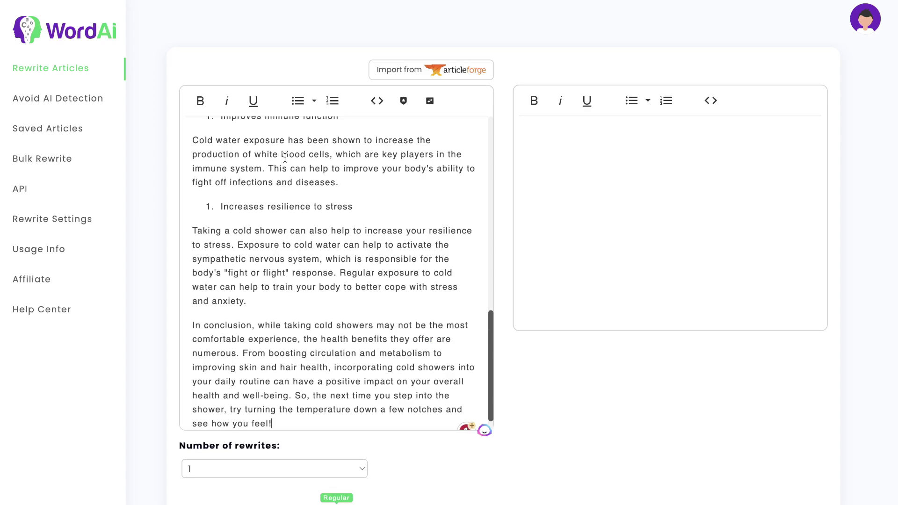
pyautogui.scroll(-3, 441, 433)
pyautogui.click(449, 425)
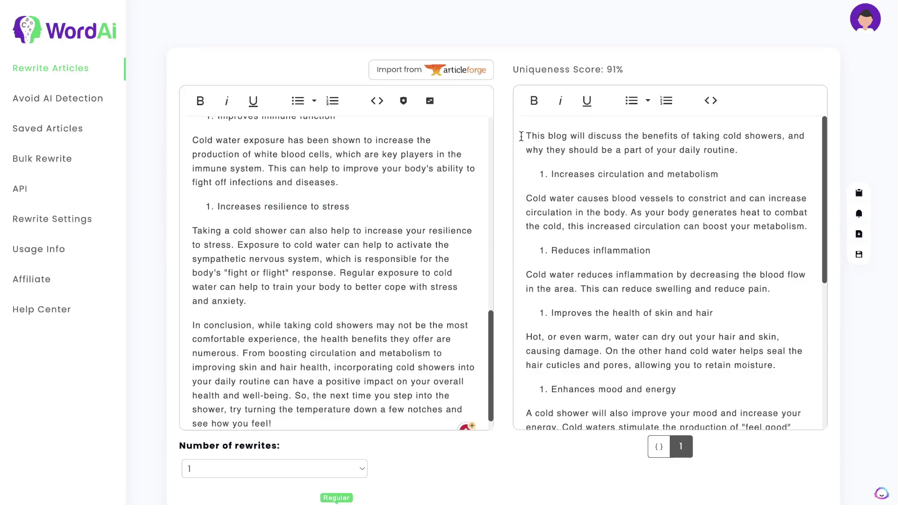
pyautogui.moveTo(525, 136); pyautogui.dragTo(669, 411)
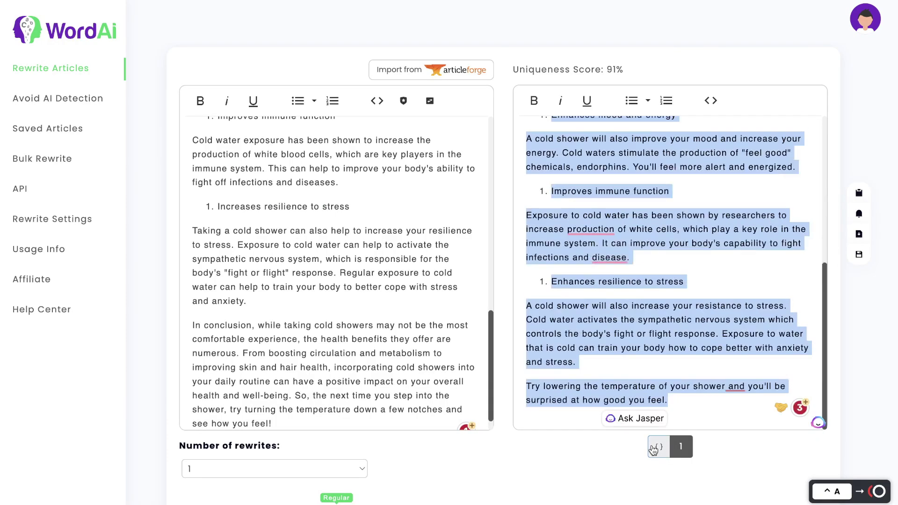
pyautogui.scroll(5, 708, 254)
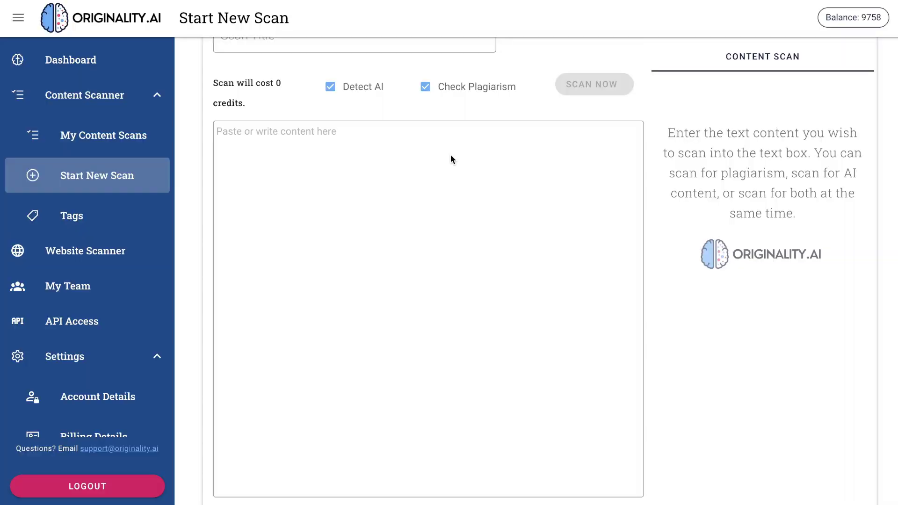
# - Paste the rewritten cold-shower article, disable Check Plagiarism, and choose the 1.1 Previous Model
pyautogui.click(397, 199)
pyautogui.hotkey('ctrl', 'v')
pyautogui.click(425, 87)
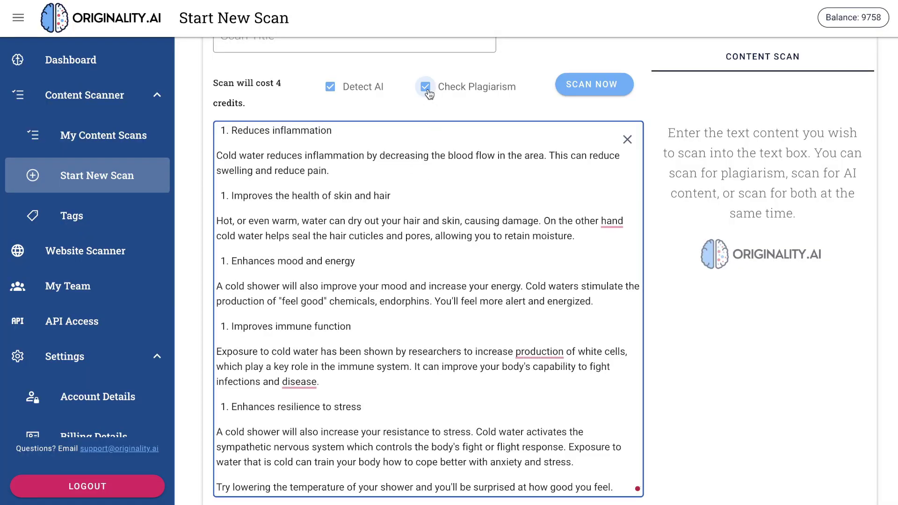
pyautogui.scroll(-5, 484, 167)
pyautogui.scroll(1, 484, 168)
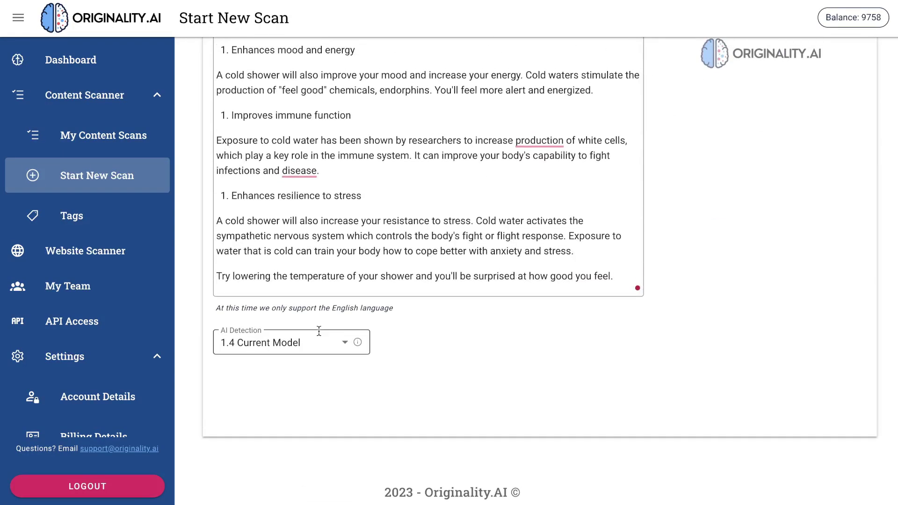
pyautogui.click(316, 338)
pyautogui.click(295, 373)
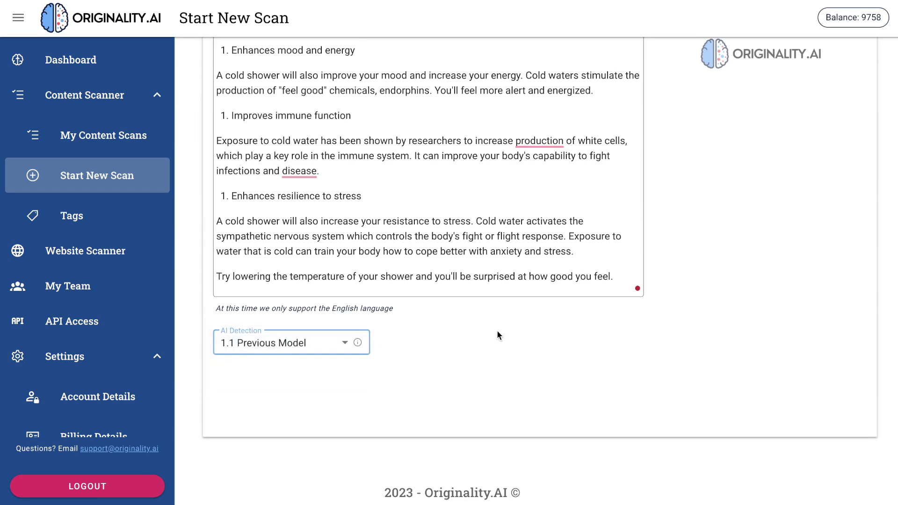
# - Scan the article and highlight its 97% Original and 3% AI scores
pyautogui.scroll(6, 775, 241)
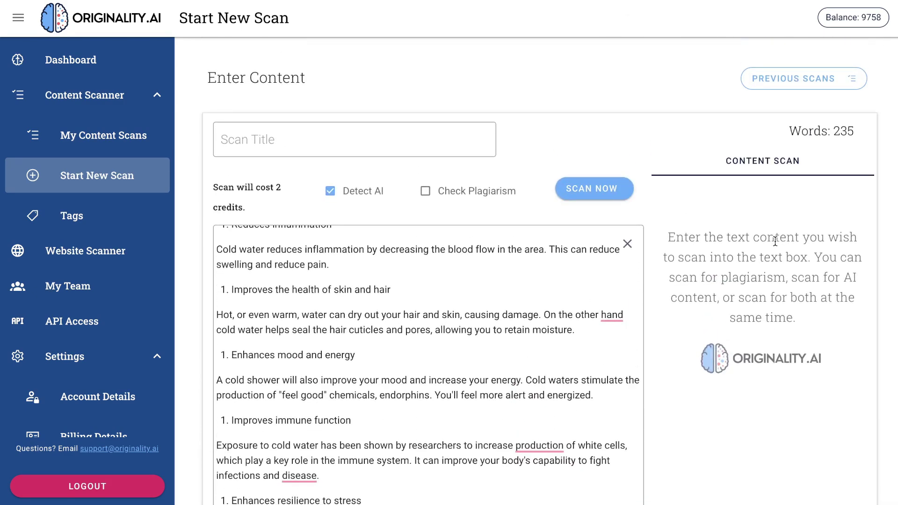
pyautogui.click(592, 190)
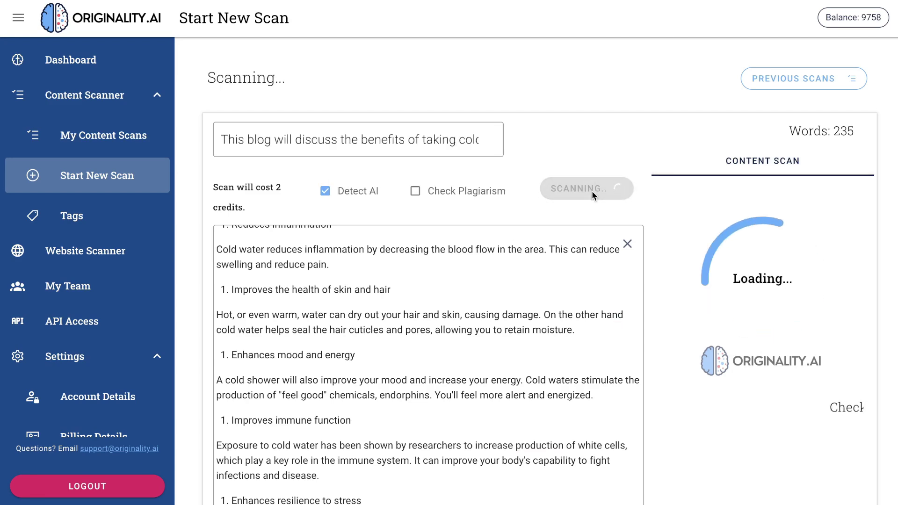
pyautogui.scroll(-1, 596, 143)
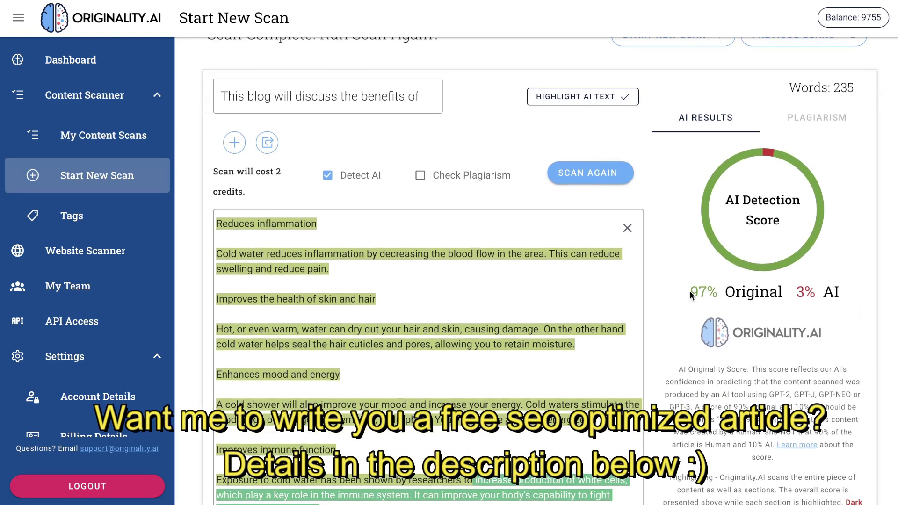
pyautogui.moveTo(691, 293); pyautogui.dragTo(743, 291)
pyautogui.moveTo(798, 292); pyautogui.dragTo(836, 291)
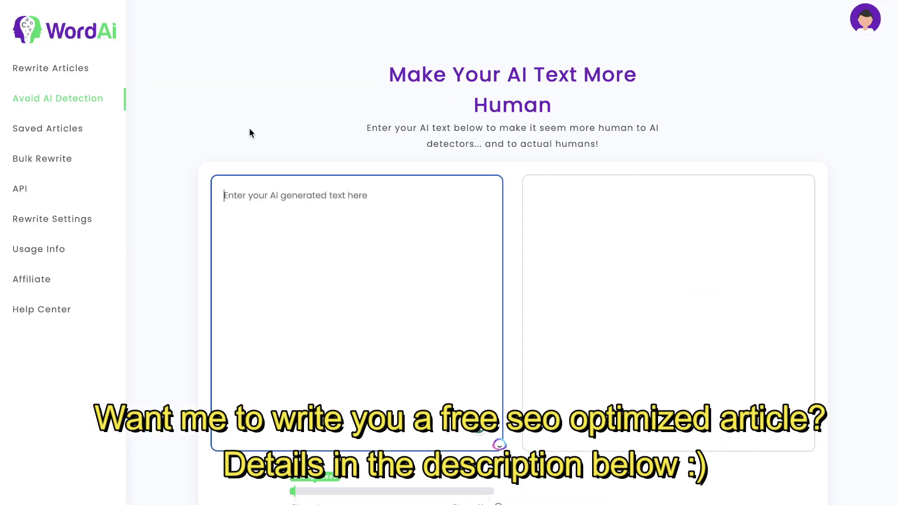
# - Paste the original cold-shower article into Avoid AI Detection, humanize it, and select the output
pyautogui.click(44, 66)
pyautogui.click(50, 99)
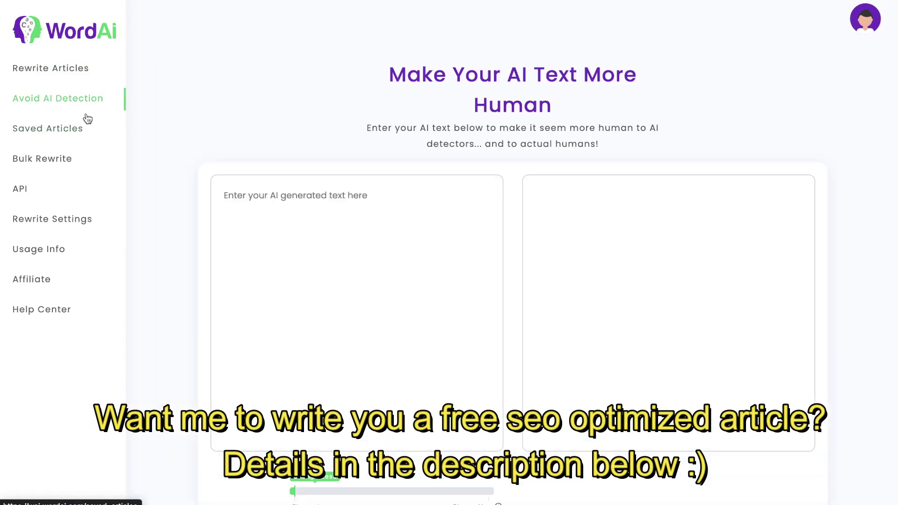
pyautogui.click(245, 189)
pyautogui.hotkey('ctrl', 'v')
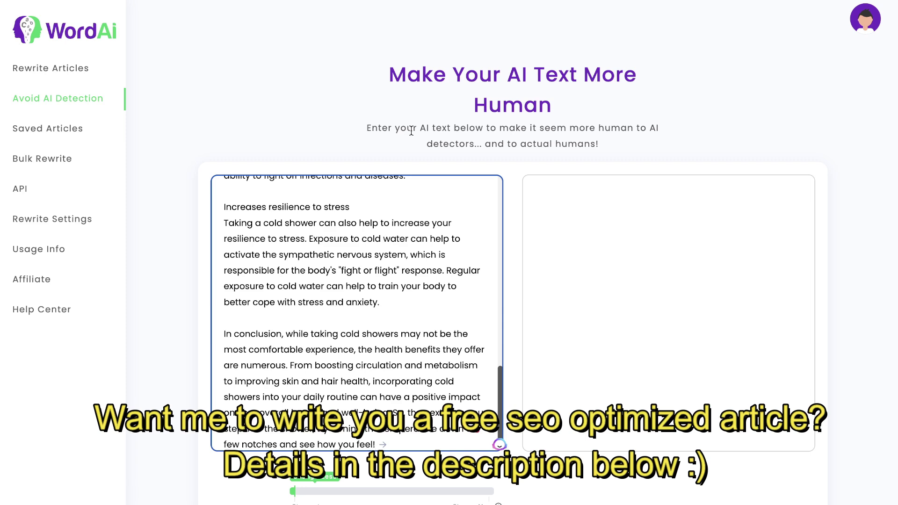
pyautogui.scroll(-3, 415, 282)
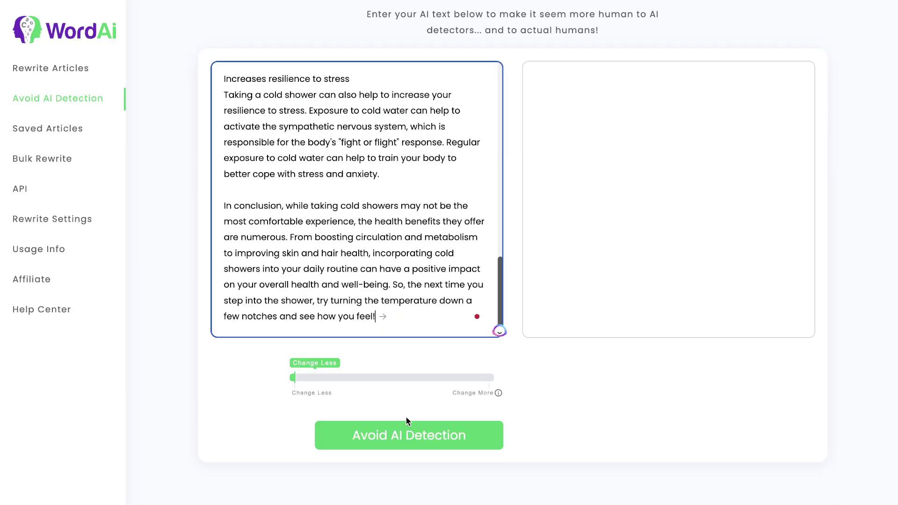
pyautogui.click(411, 431)
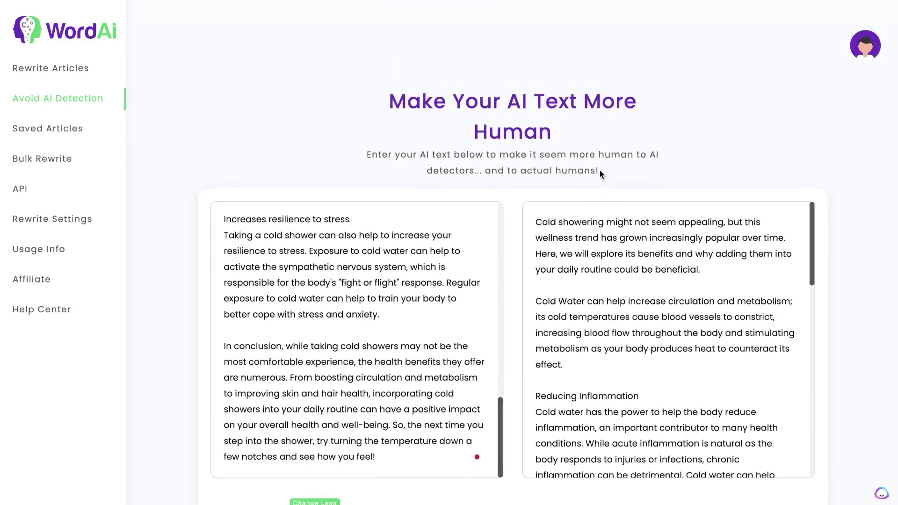
pyautogui.moveTo(536, 187); pyautogui.dragTo(729, 460)
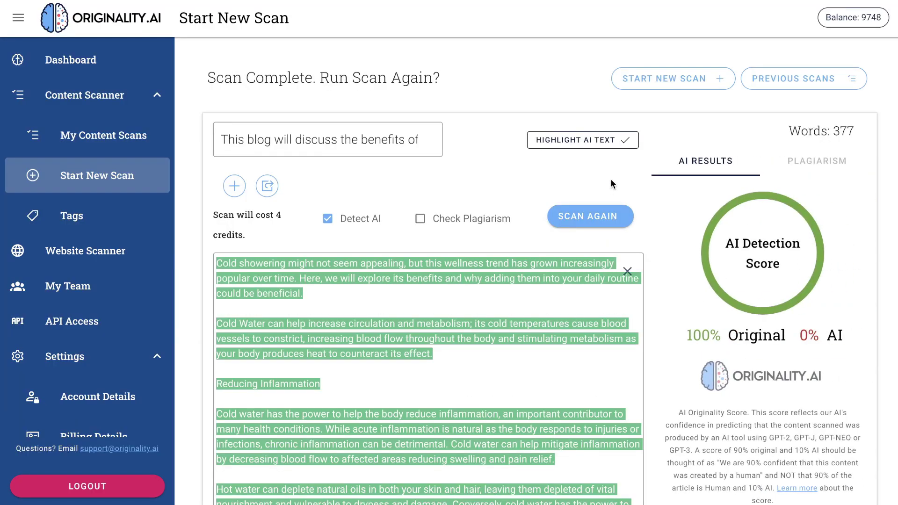
# - Highlight the humanized cold-shower article's 100% Original score in Originality.AI
pyautogui.moveTo(684, 342); pyautogui.dragTo(781, 334)
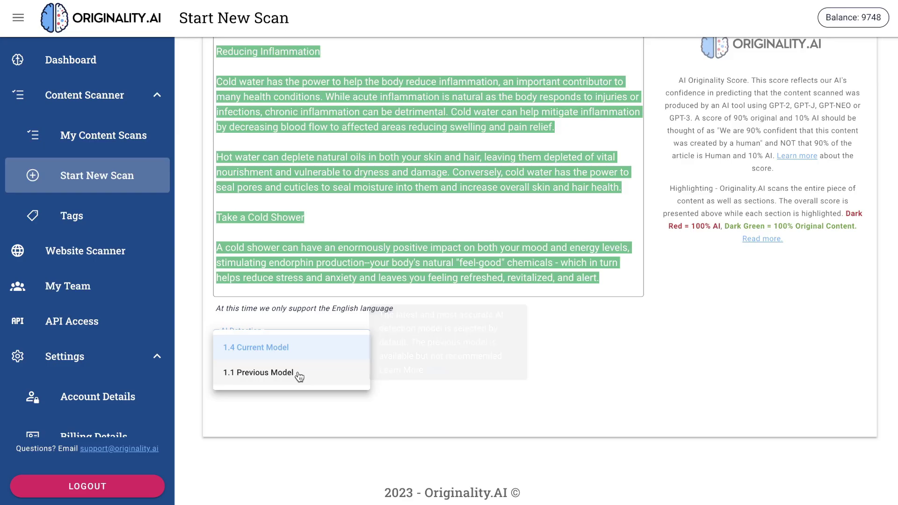
# - Rescan the cold-shower article with the 1.4 Current Model and scroll through the results
pyautogui.click(309, 354)
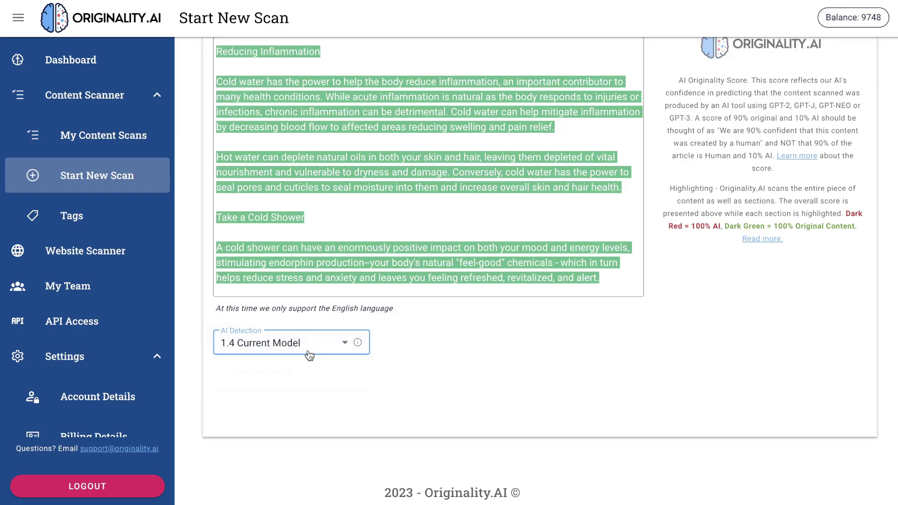
pyautogui.scroll(8, 578, 265)
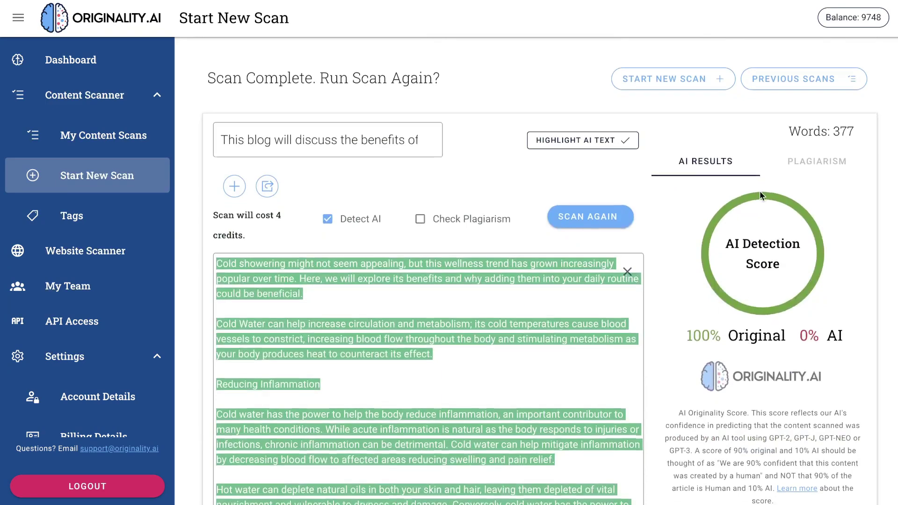
pyautogui.click(610, 212)
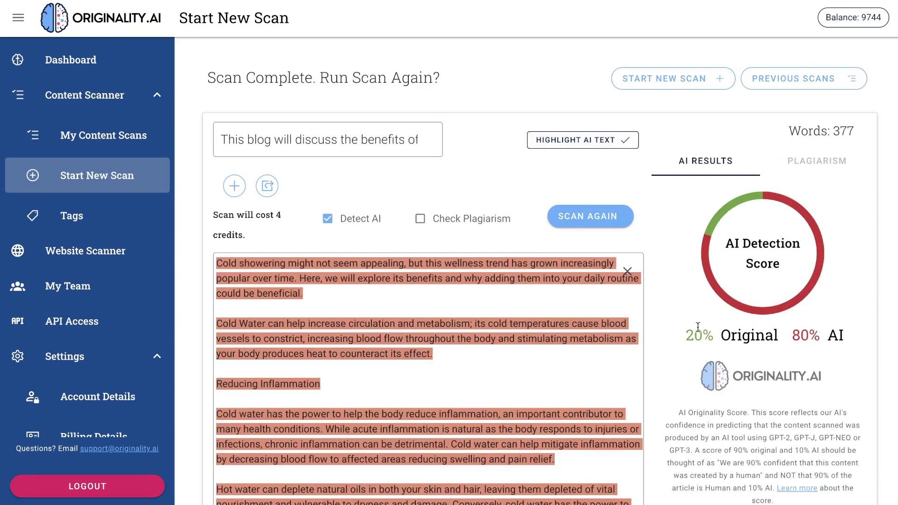
pyautogui.scroll(-1, 697, 332)
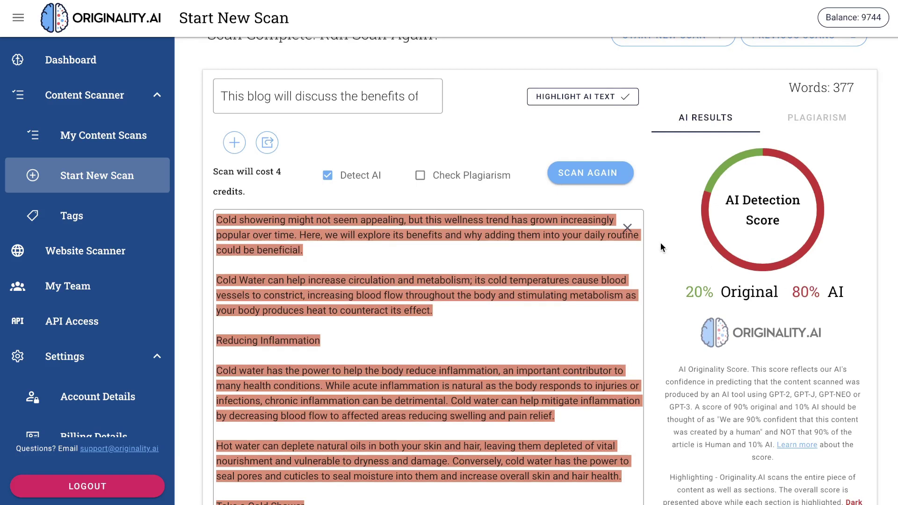
pyautogui.scroll(-4, 664, 248)
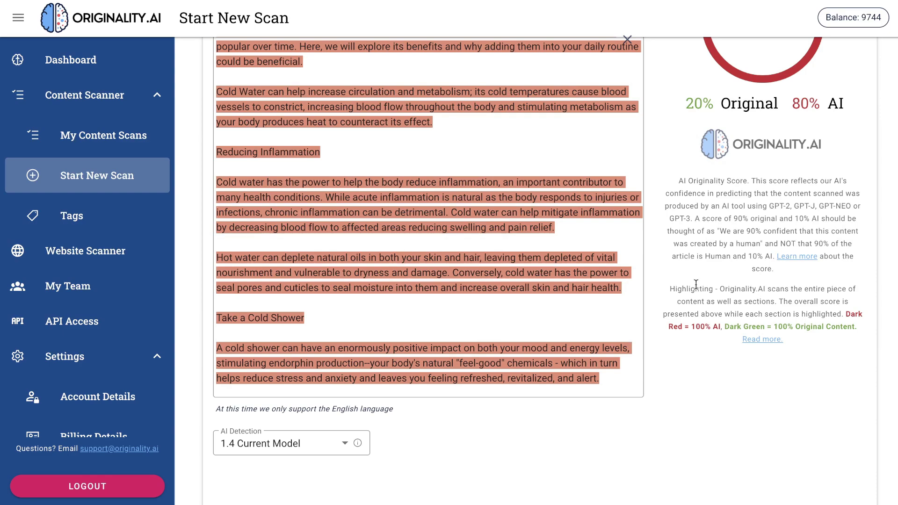
pyautogui.scroll(5, 696, 284)
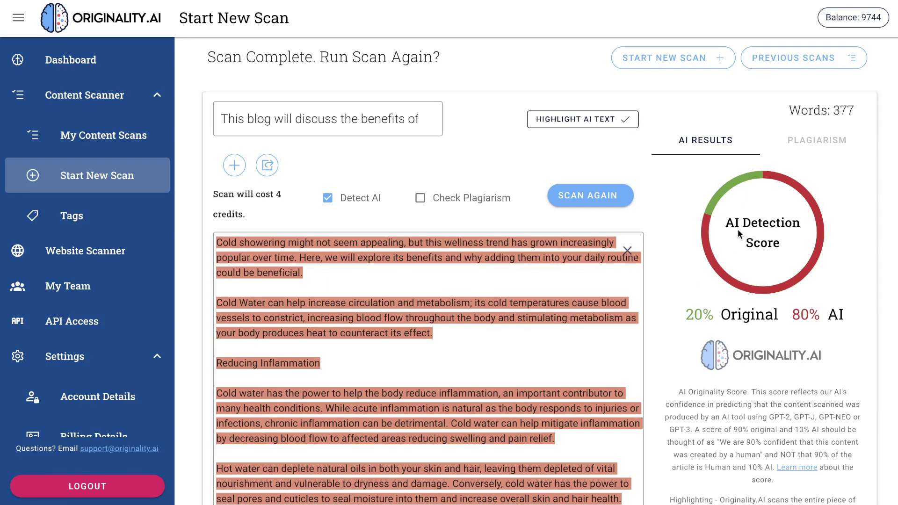
# - Highlight the 20% Original score and review the passages marked as AI text
pyautogui.moveTo(687, 307); pyautogui.dragTo(722, 306)
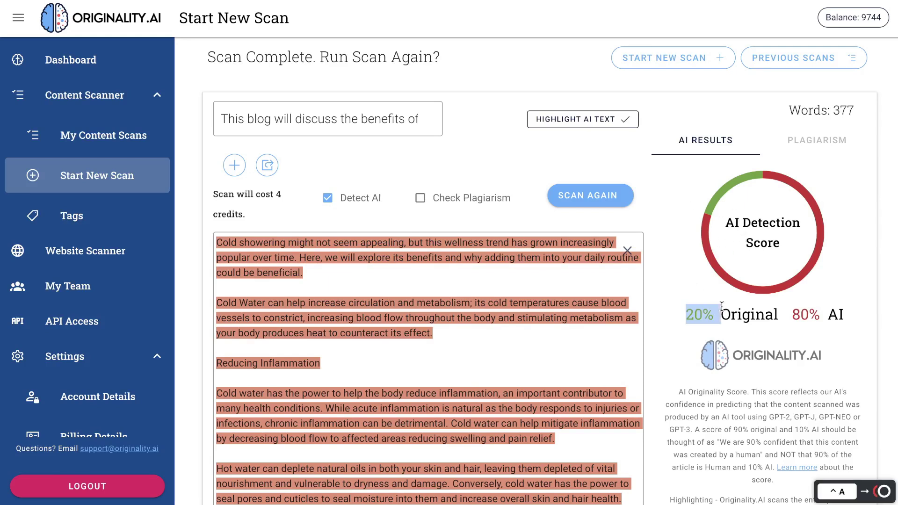
pyautogui.scroll(-3, 679, 248)
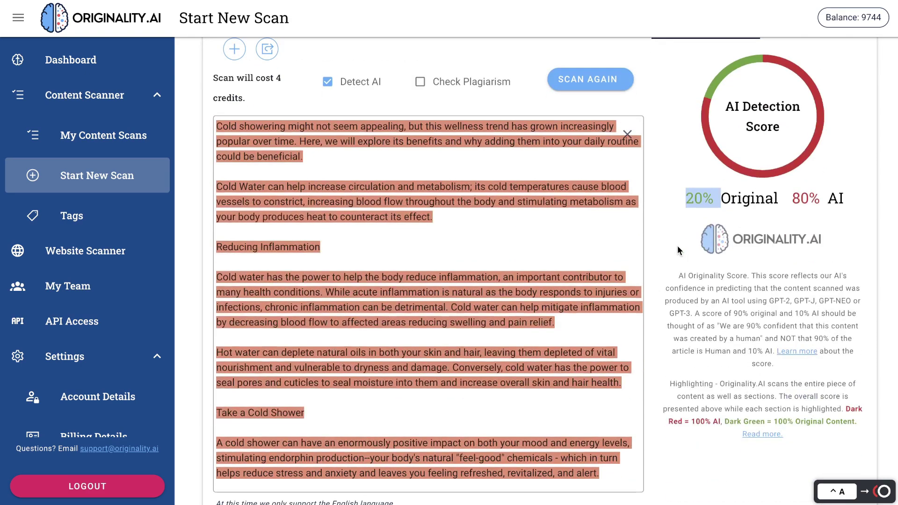
pyautogui.scroll(-4, 677, 251)
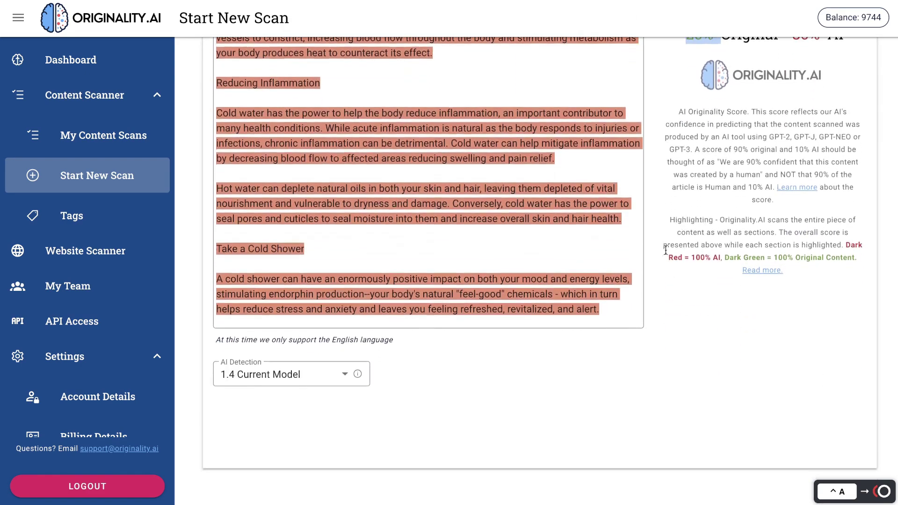
pyautogui.scroll(2, 618, 284)
pyautogui.scroll(3, 618, 285)
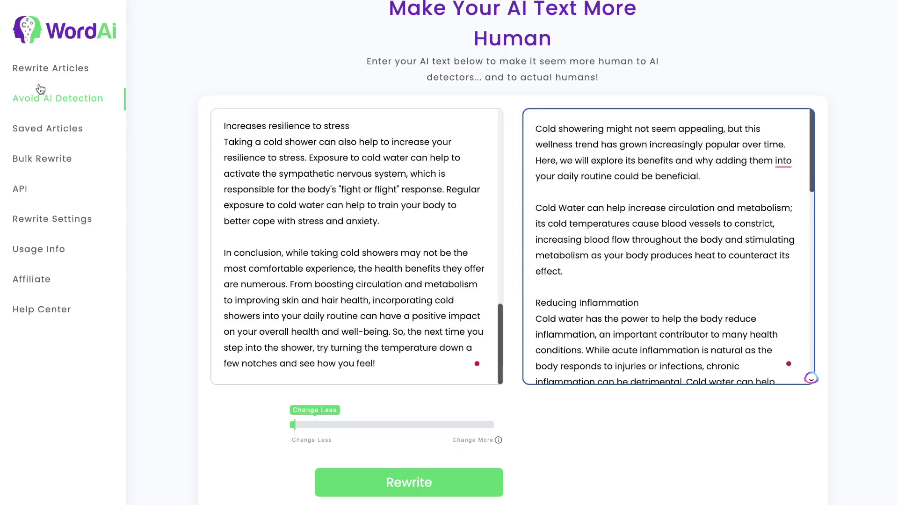
# - Copy the ChatGPT cold-shower article into Rewrite Articles and rewrite it at More Adventurous strength
pyautogui.click(41, 70)
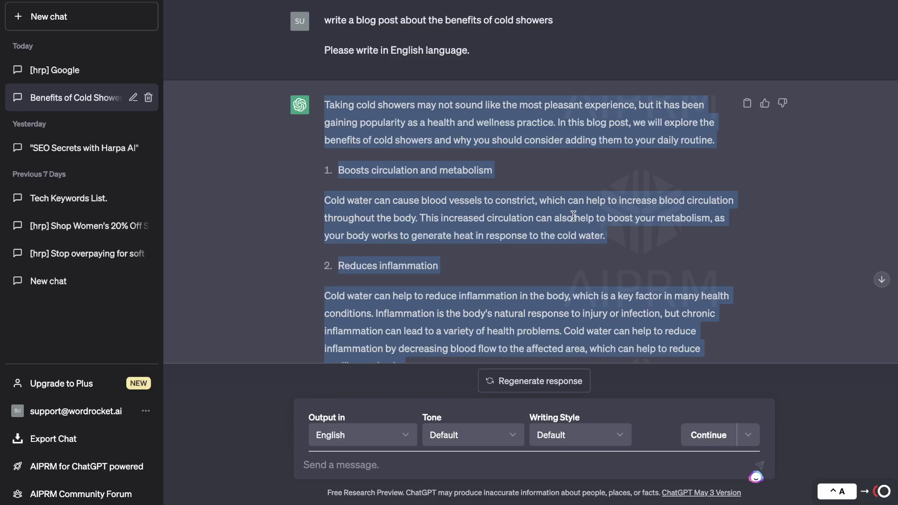
pyautogui.rightClick(543, 227)
pyautogui.click(562, 246)
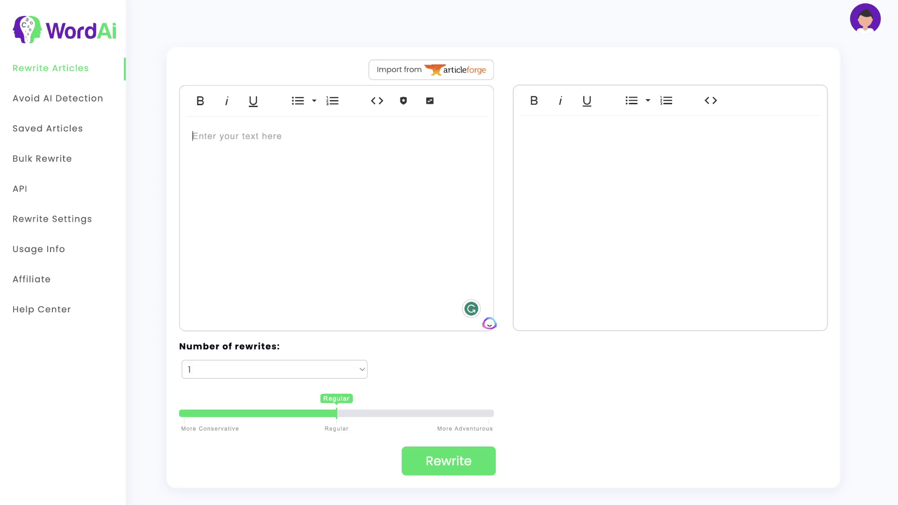
pyautogui.click(297, 178)
pyautogui.hotkey('ctrl', 'v')
pyautogui.scroll(-2, 459, 387)
pyautogui.click(459, 387)
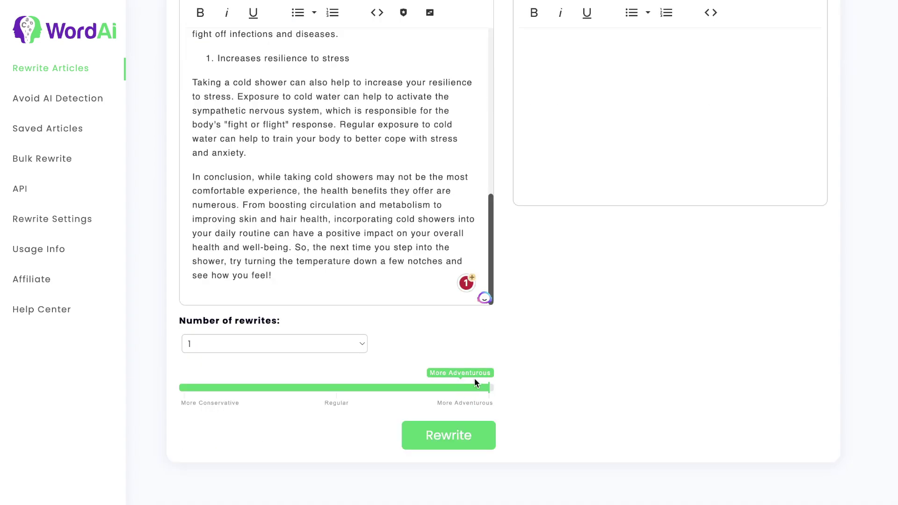
pyautogui.click(454, 424)
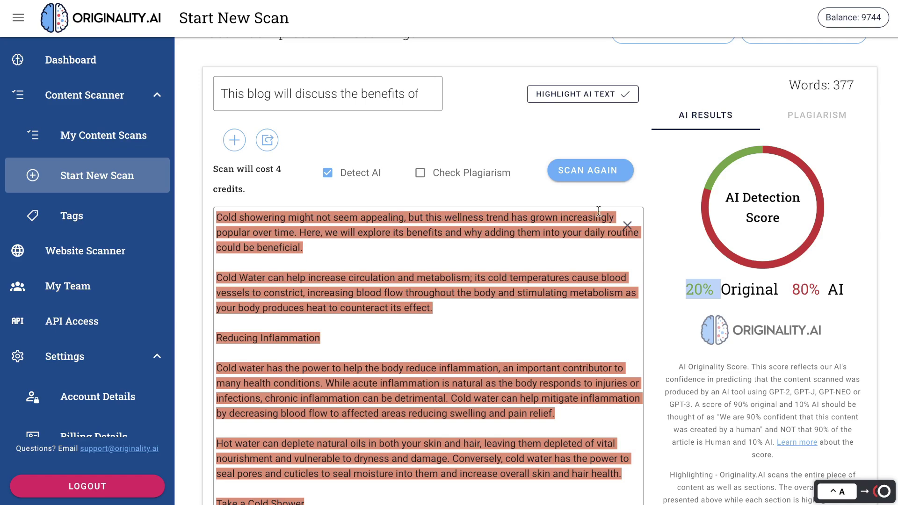
# - Swap in the More Adventurous rewrite and rescan it, getting 0% Original and 100% AI
pyautogui.click(628, 225)
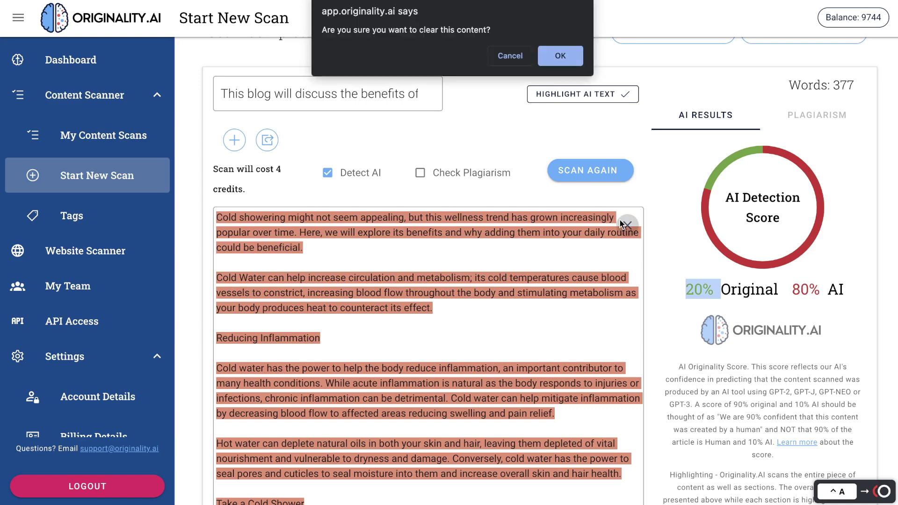
pyautogui.click(567, 53)
pyautogui.click(431, 227)
pyautogui.hotkey('ctrl', 'v')
pyautogui.click(591, 101)
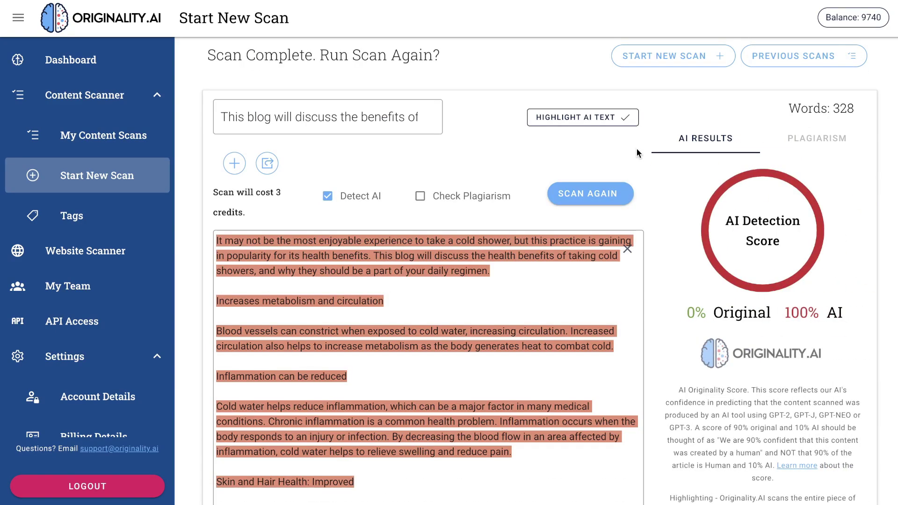
pyautogui.scroll(-3, 636, 148)
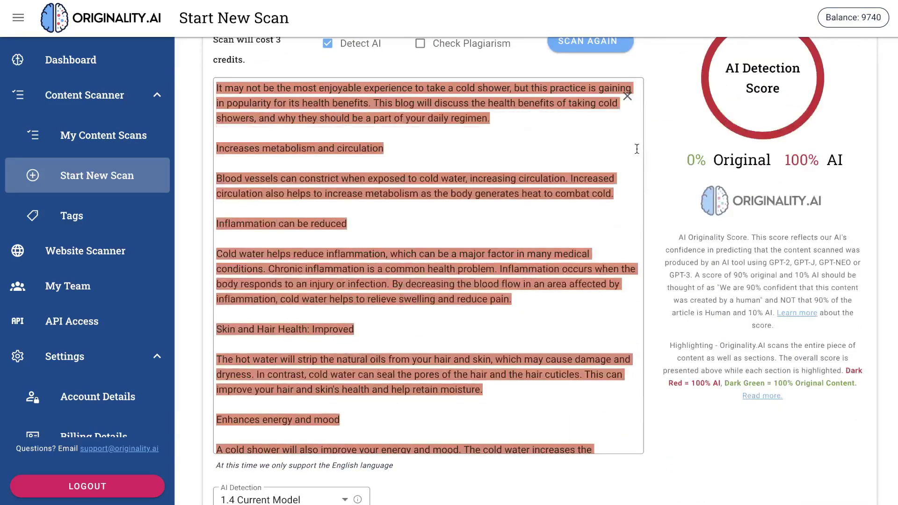
pyautogui.scroll(3, 636, 148)
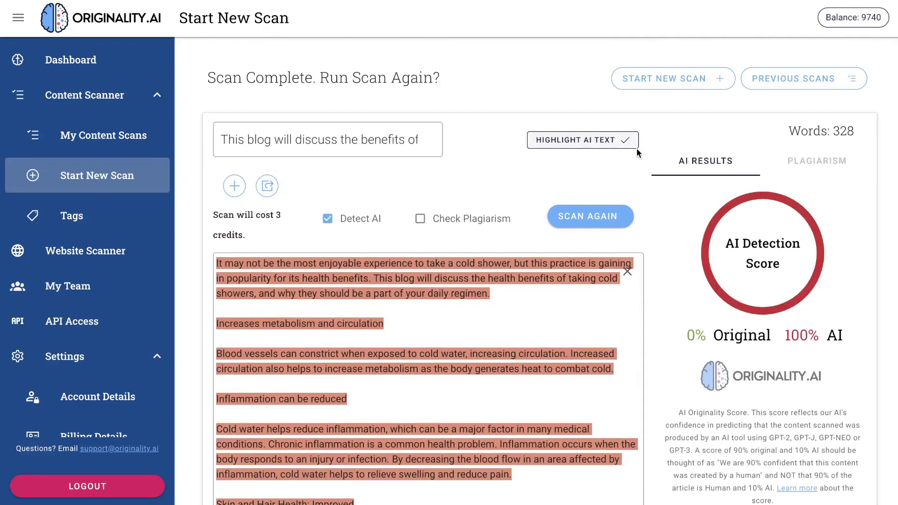
pyautogui.scroll(-5, 637, 148)
pyautogui.scroll(5, 636, 147)
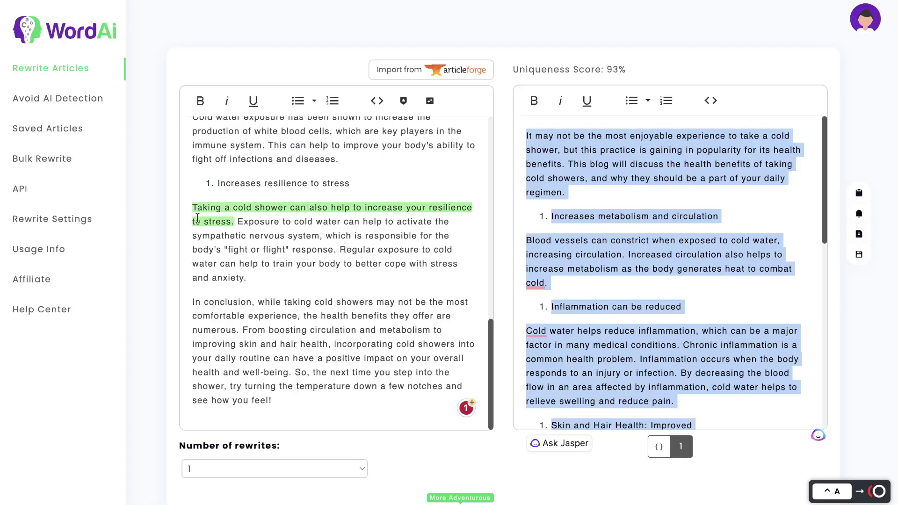
# - Copy the original ChatGPT cold-shower article for WordAi's Avoid AI Detection input box
pyautogui.click(47, 104)
pyautogui.click(288, 195)
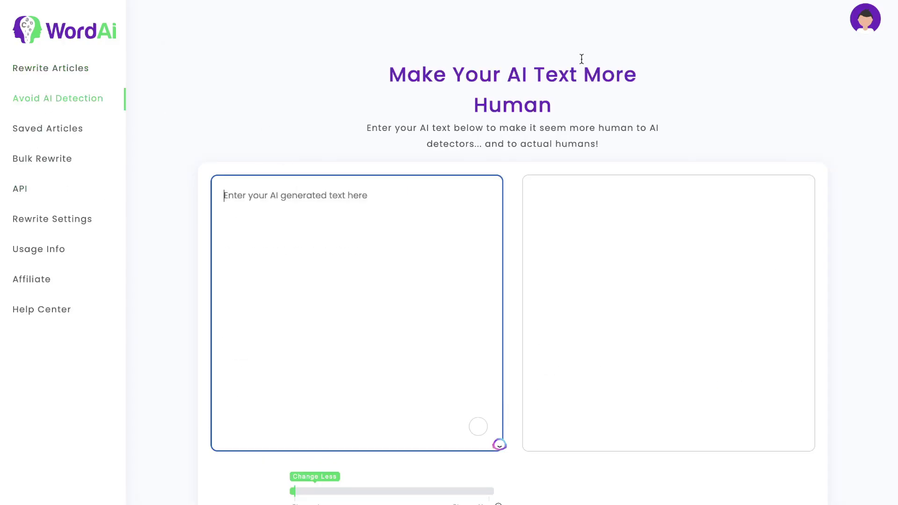
pyautogui.scroll(-2, 483, 428)
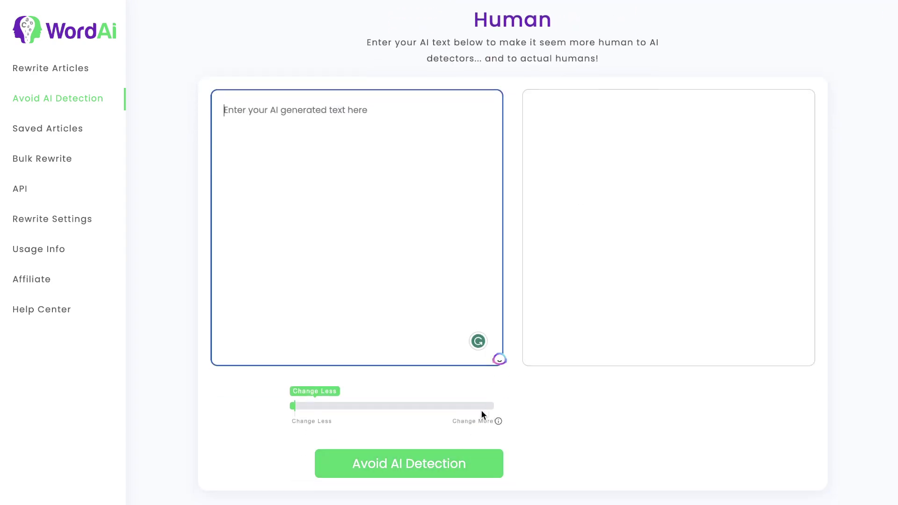
pyautogui.scroll(2, 510, 285)
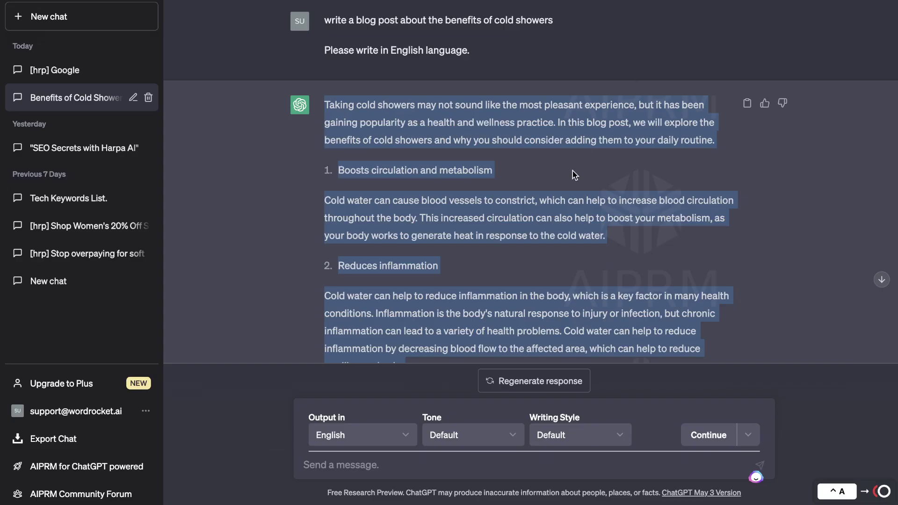
pyautogui.scroll(-1, 444, 205)
pyautogui.rightClick(443, 205)
pyautogui.click(462, 229)
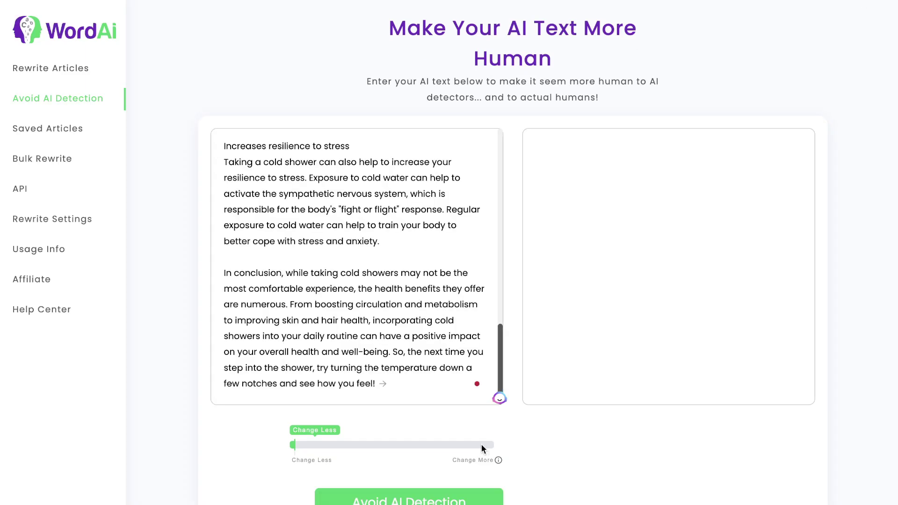
# - Humanize the article at the Change More level and select all the output text
pyautogui.click(489, 445)
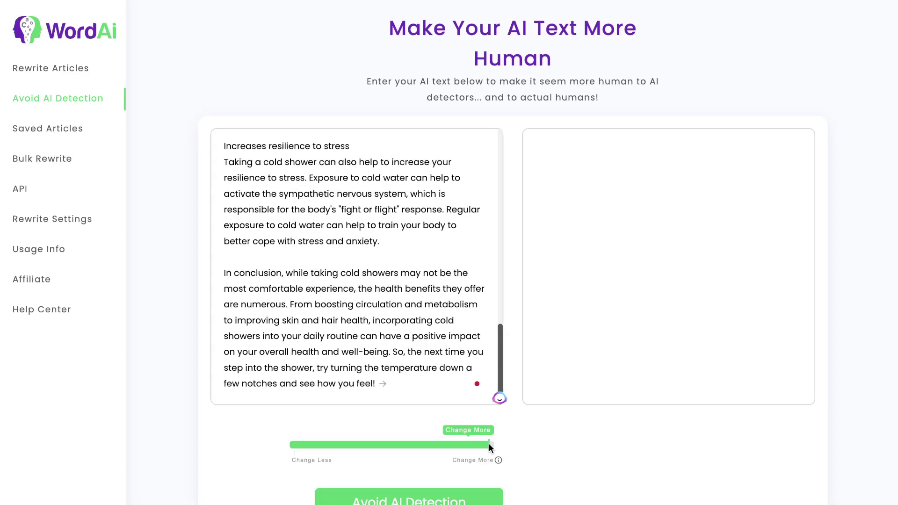
pyautogui.scroll(-1, 535, 437)
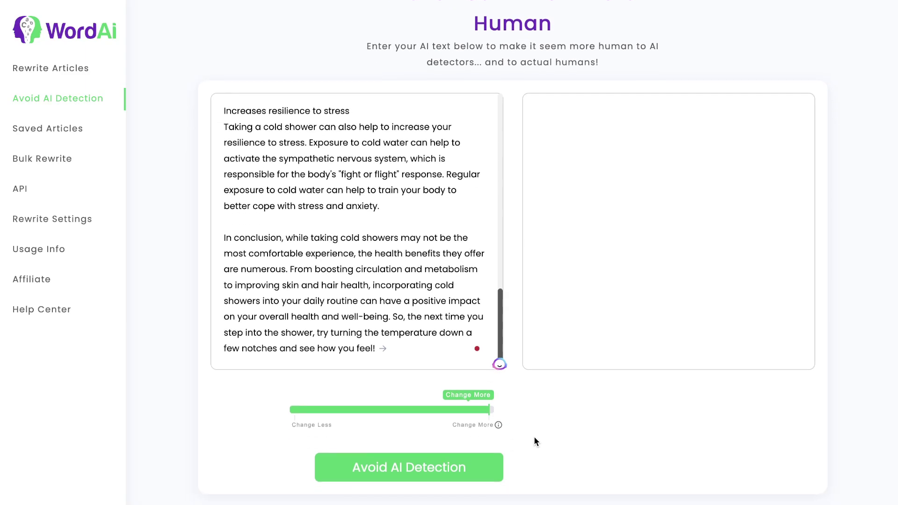
pyautogui.click(440, 471)
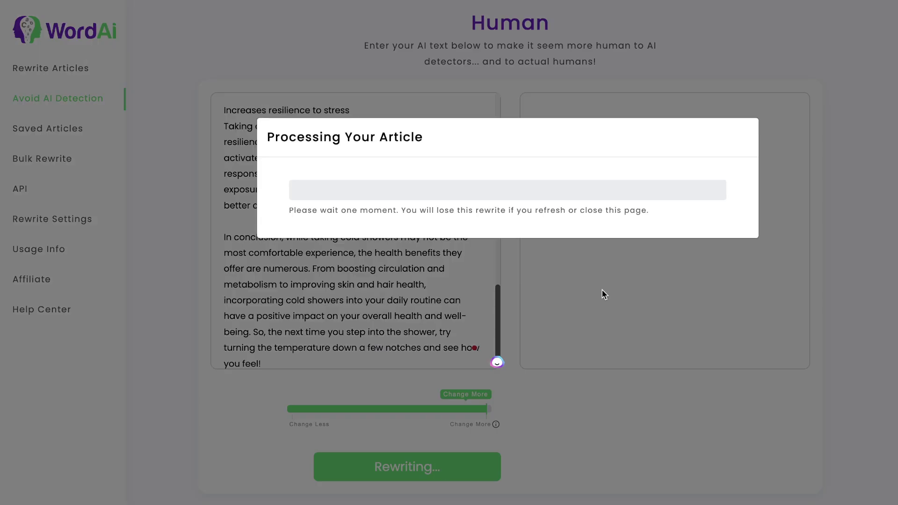
pyautogui.hotkey('ctrl', 'a')
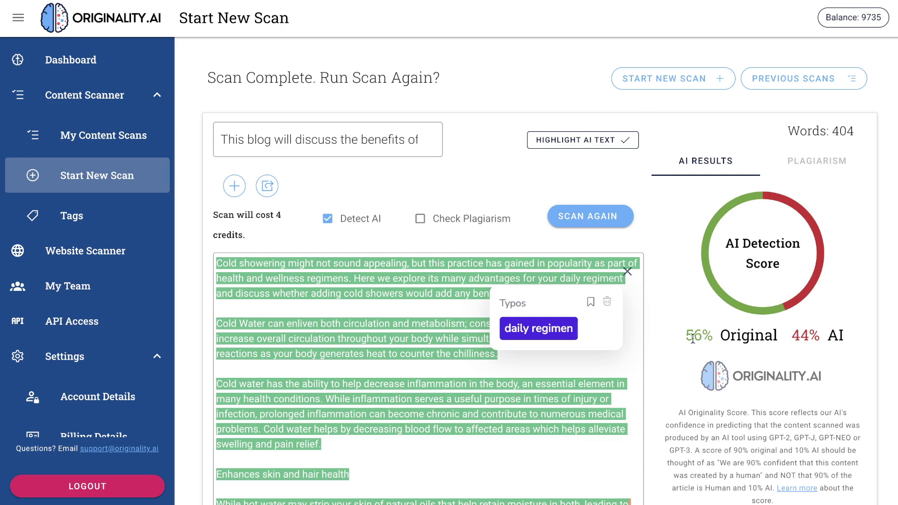
# - Highlight the 56% Original and 44% AI scores, keeping the scanned text instead of clearing it
pyautogui.moveTo(693, 337); pyautogui.dragTo(735, 336)
pyautogui.moveTo(800, 337); pyautogui.dragTo(820, 337)
pyautogui.click(627, 271)
pyautogui.click(514, 60)
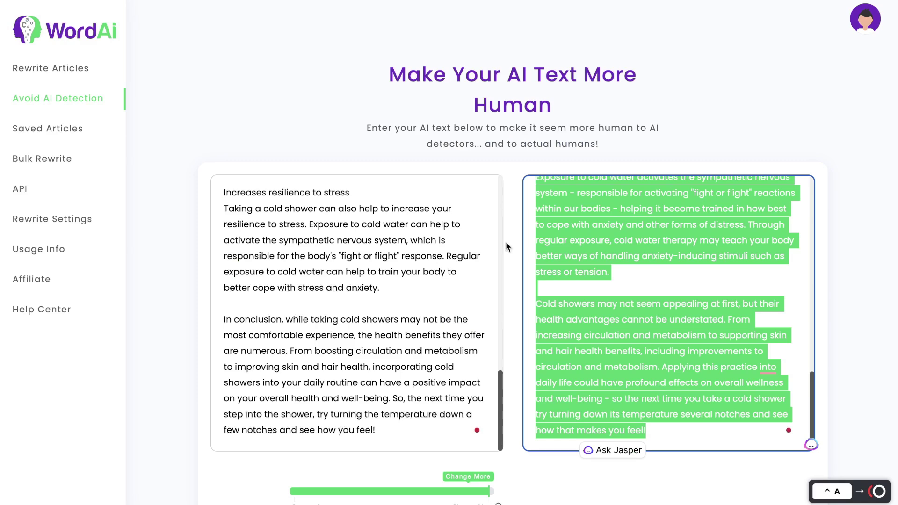
# - Scroll through the scanned article to compare it with the WordAi output
pyautogui.scroll(-3, 506, 247)
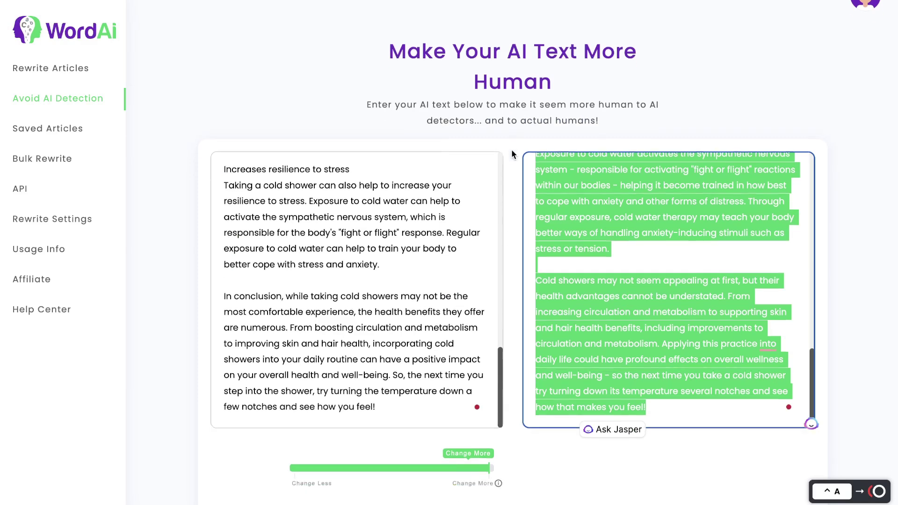
pyautogui.scroll(10, 674, 241)
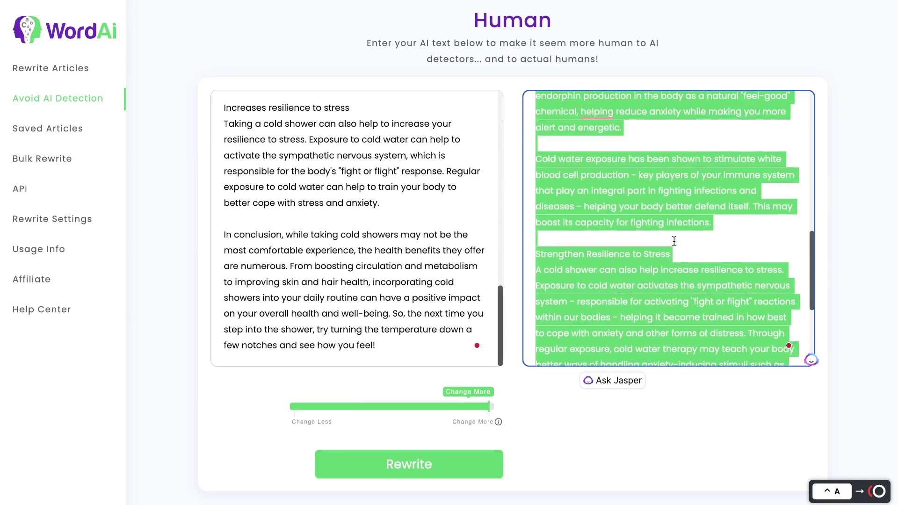
pyautogui.scroll(4, 674, 241)
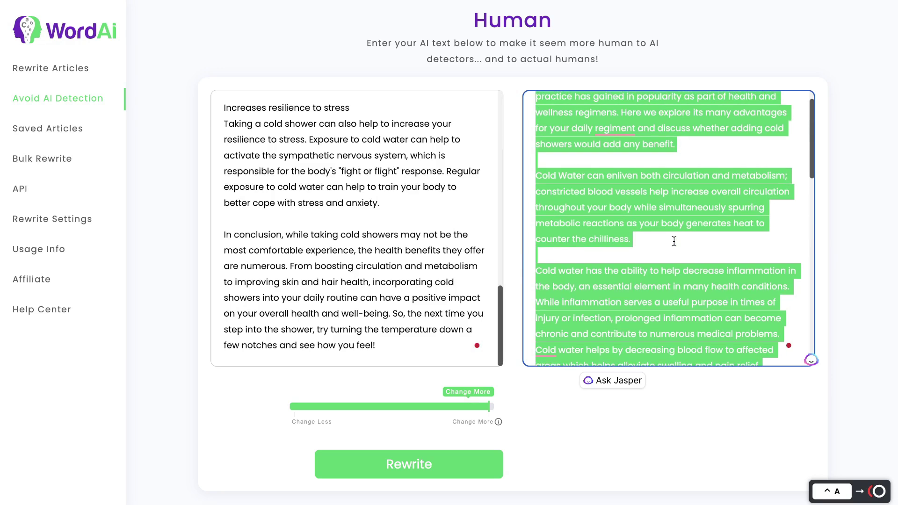
pyautogui.scroll(1, 675, 241)
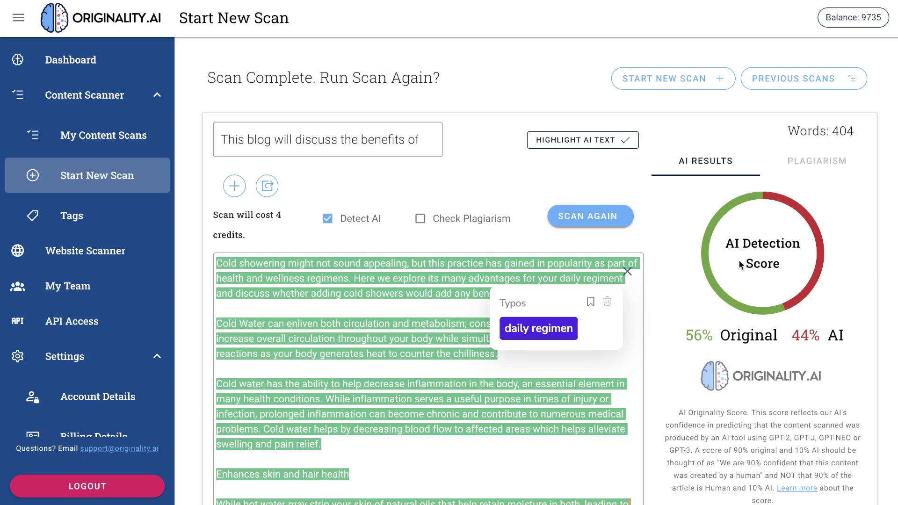
pyautogui.scroll(-7, 263, 351)
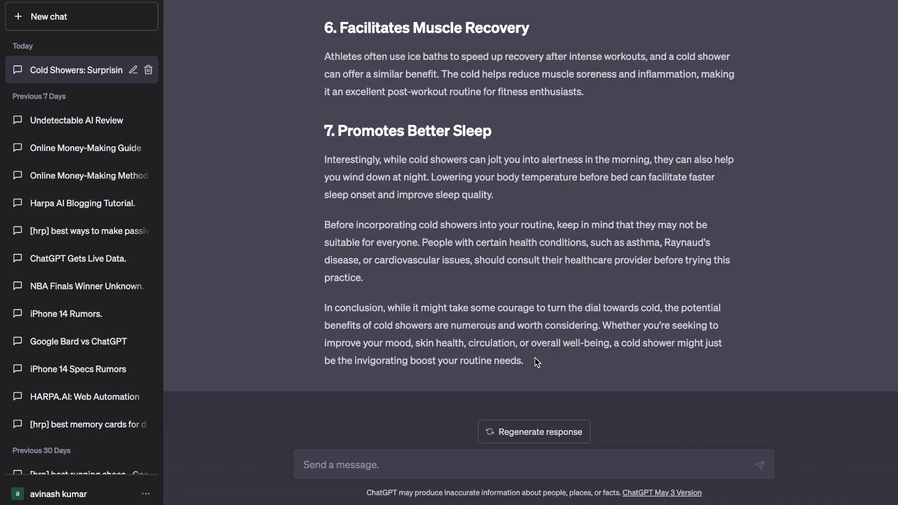
# - Copy the GPT-4 cold-showers article and scan it in Originality.AI, confirming 100% AI
pyautogui.moveTo(528, 363); pyautogui.dragTo(320, 136)
pyautogui.hotkey('ctrl', 'Up')
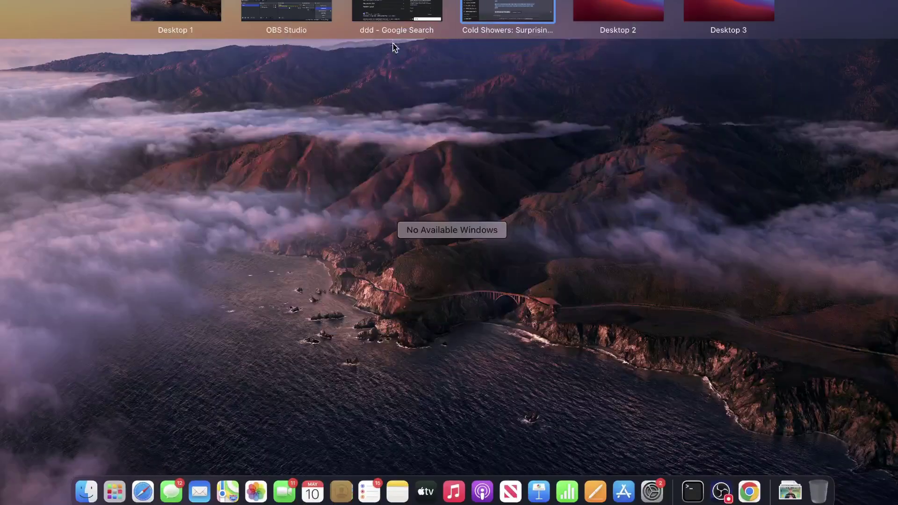
pyautogui.click(395, 16)
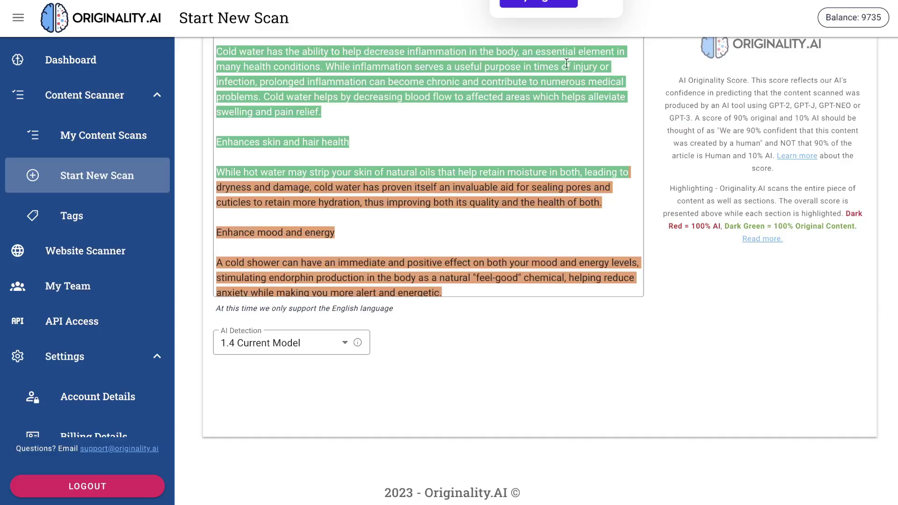
pyautogui.scroll(5, 468, 281)
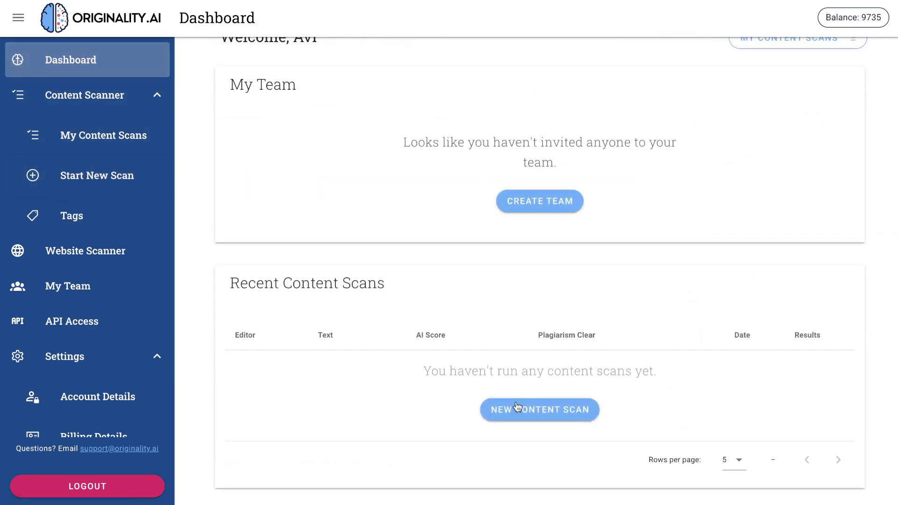
pyautogui.click(517, 410)
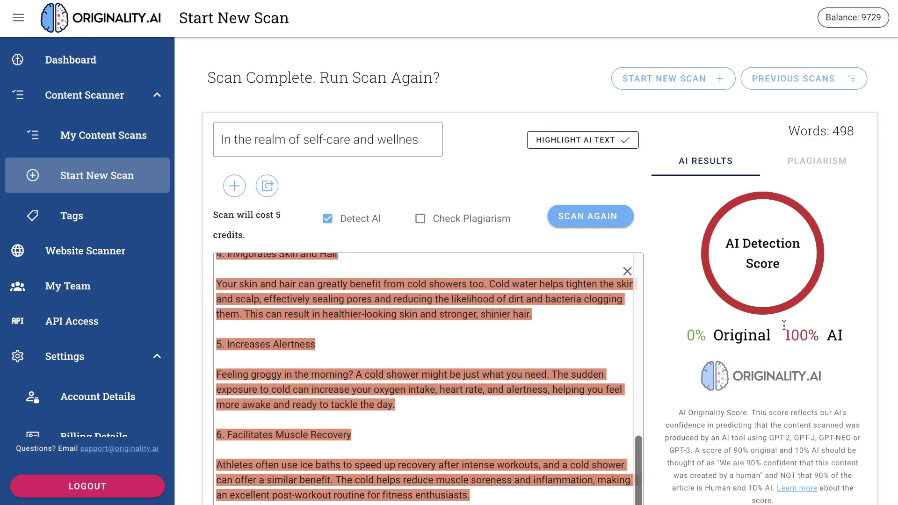
pyautogui.moveTo(784, 330); pyautogui.dragTo(847, 330)
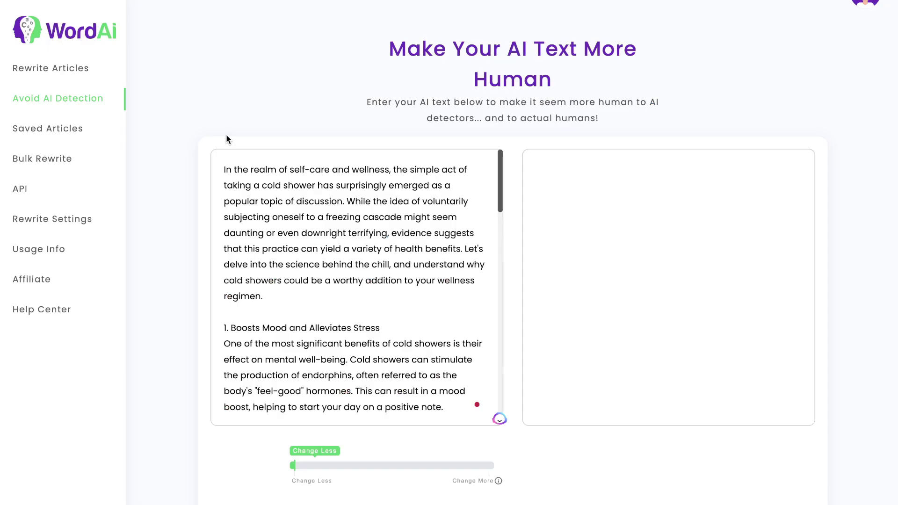
# - Humanize the cold-shower article at Change Less and copy WordAi's rewritten output
pyautogui.scroll(-2, 342, 137)
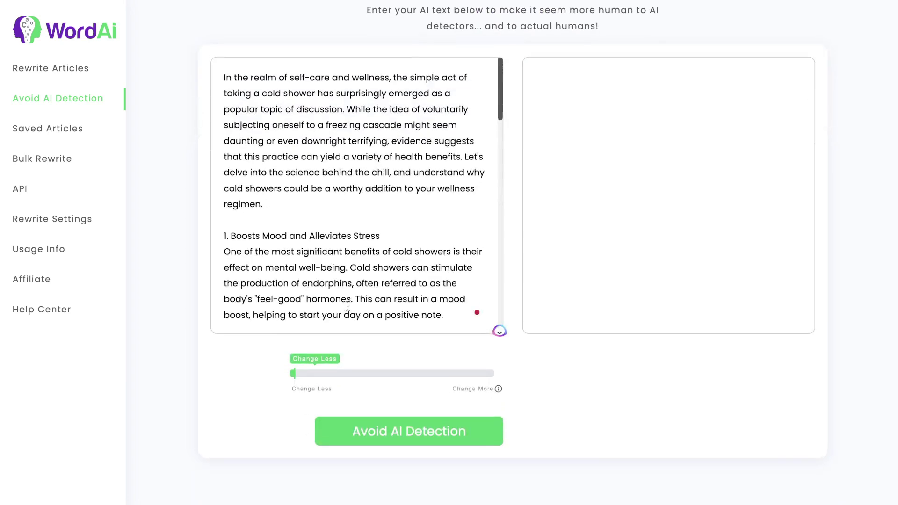
pyautogui.click(357, 433)
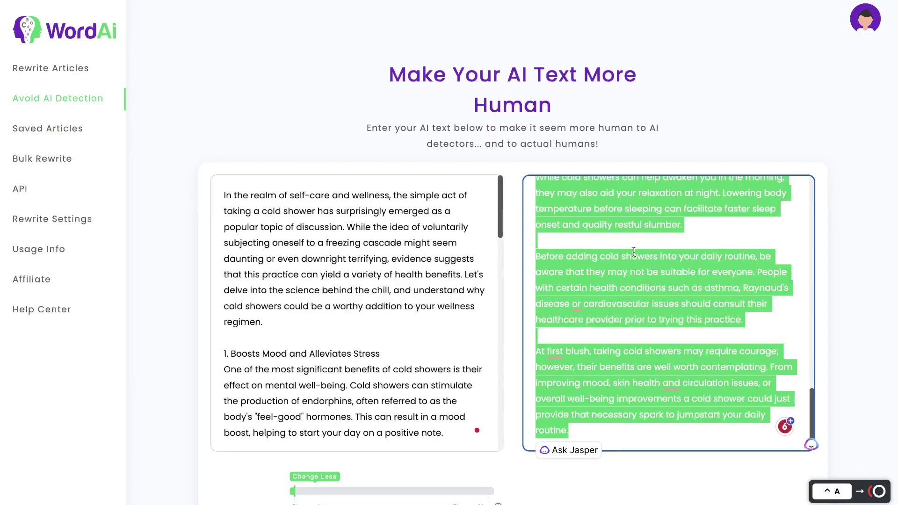
pyautogui.rightClick(631, 258)
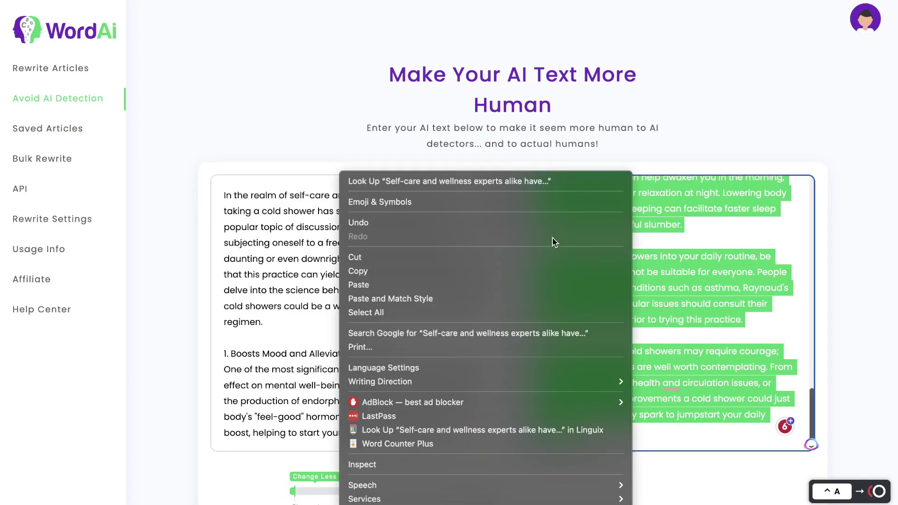
pyautogui.click(553, 271)
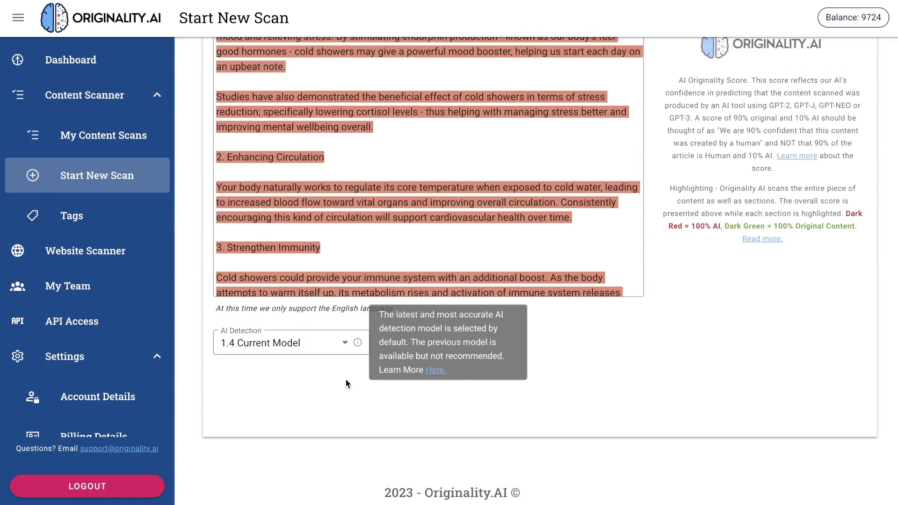
# - Highlight the Change Less rewrite's 2% Original and 98% AI scan results
pyautogui.scroll(5, 544, 266)
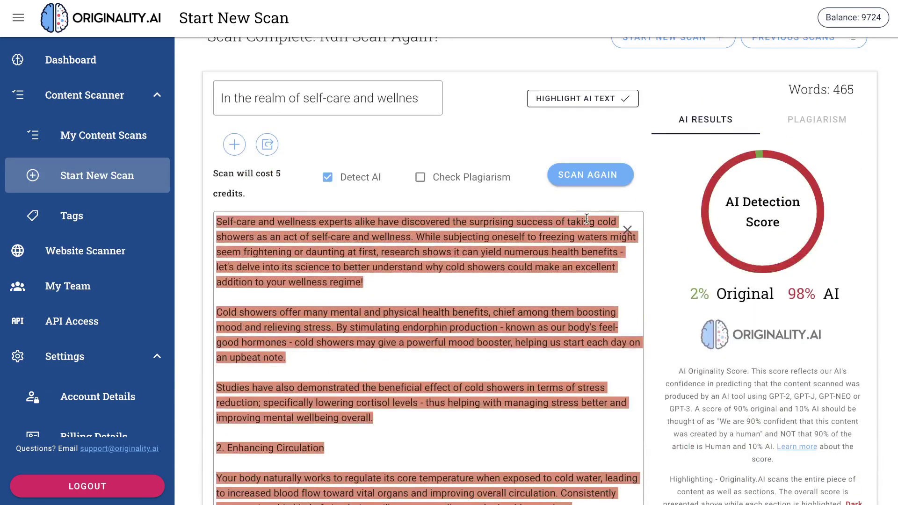
pyautogui.moveTo(685, 299); pyautogui.dragTo(712, 294)
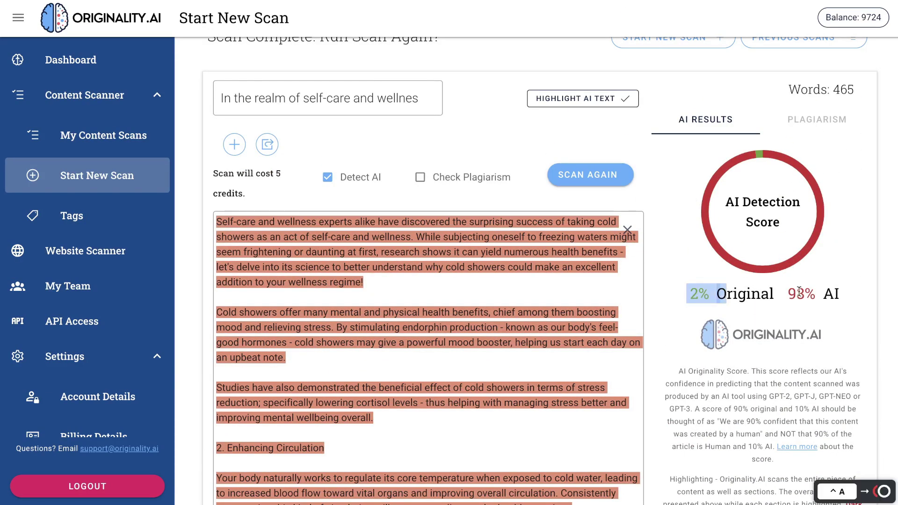
pyautogui.moveTo(788, 295); pyautogui.dragTo(846, 298)
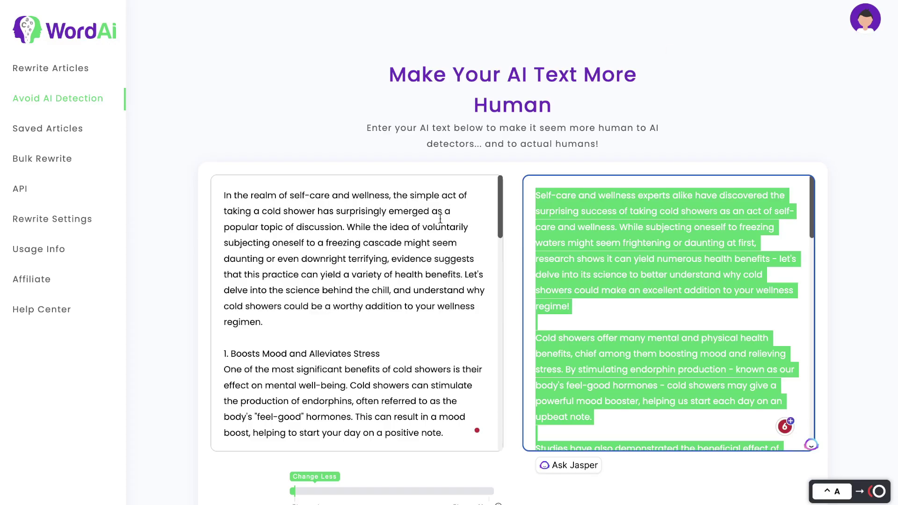
pyautogui.scroll(-10, 407, 246)
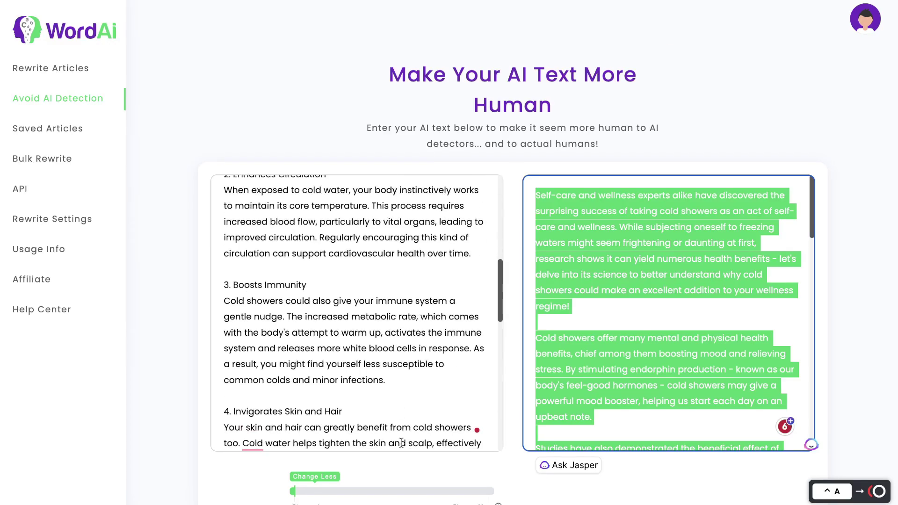
# - Rewrite the cold-shower article at Change More and copy the new output
pyautogui.scroll(-2, 405, 454)
pyautogui.click(480, 427)
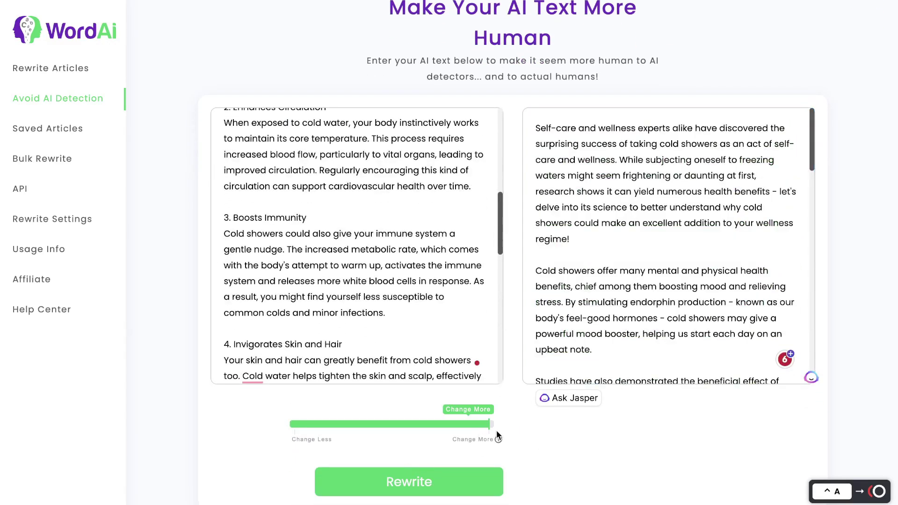
pyautogui.click(442, 482)
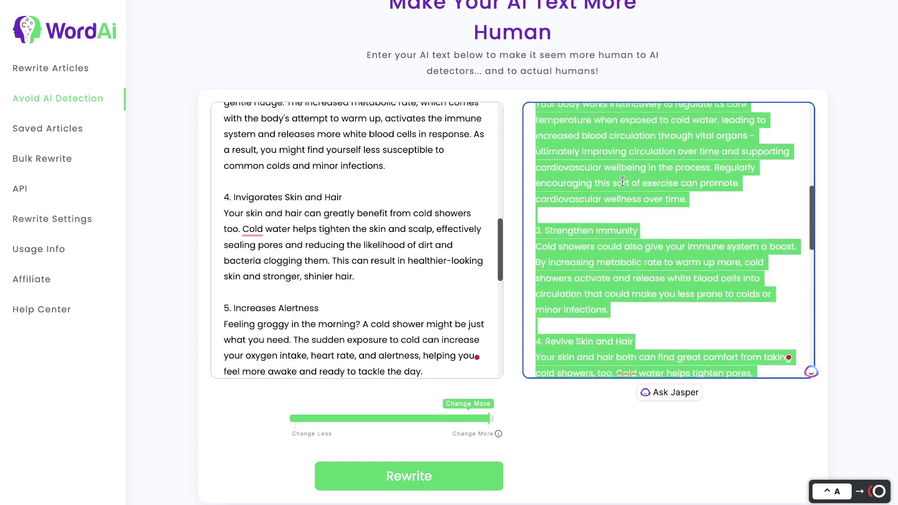
pyautogui.scroll(10, 622, 182)
pyautogui.rightClick(611, 181)
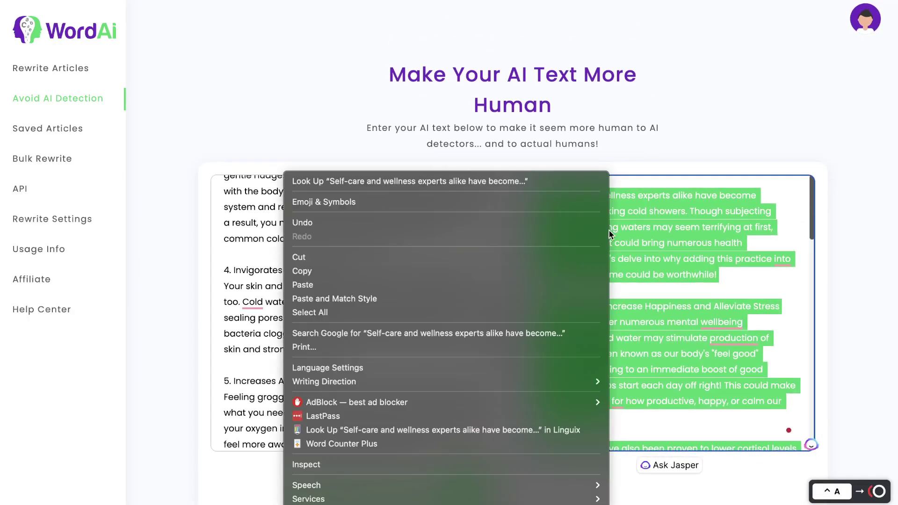
pyautogui.click(482, 271)
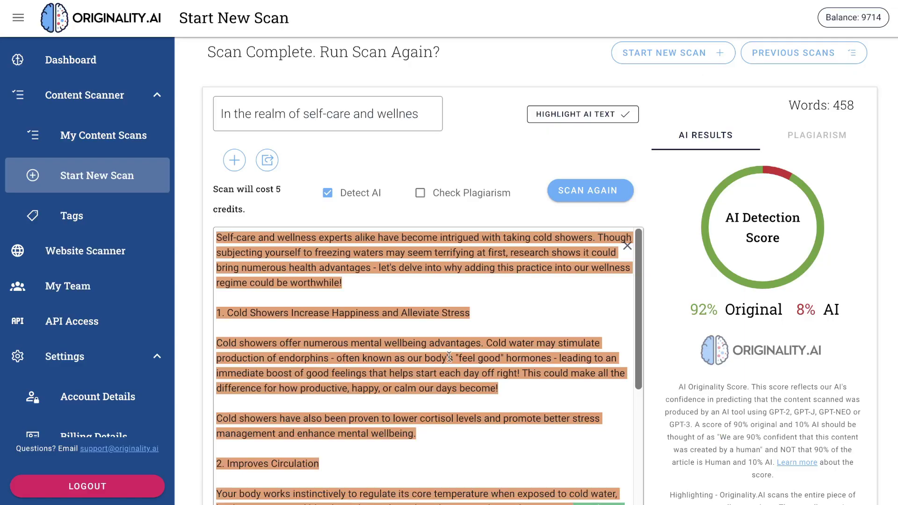
# - Scan the Change More rewrite again, getting 92% Original and 8% AI
pyautogui.scroll(-1, 516, 187)
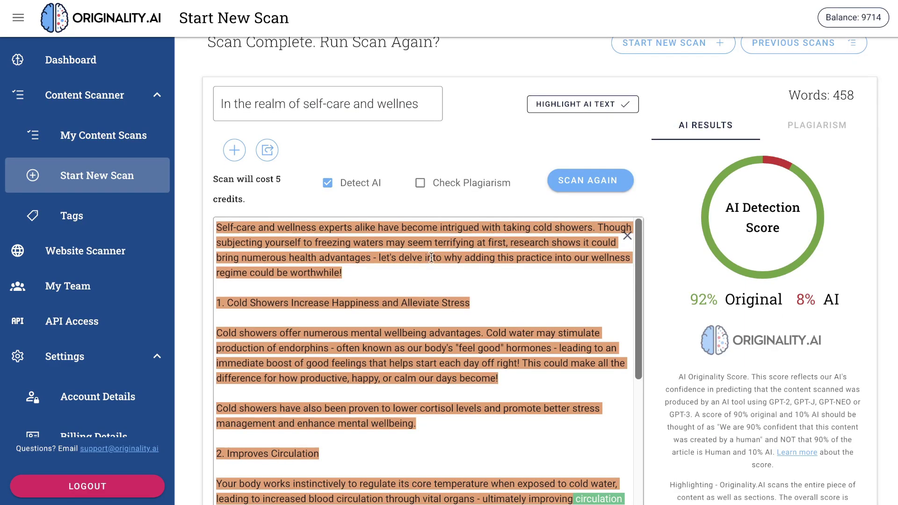
pyautogui.click(587, 178)
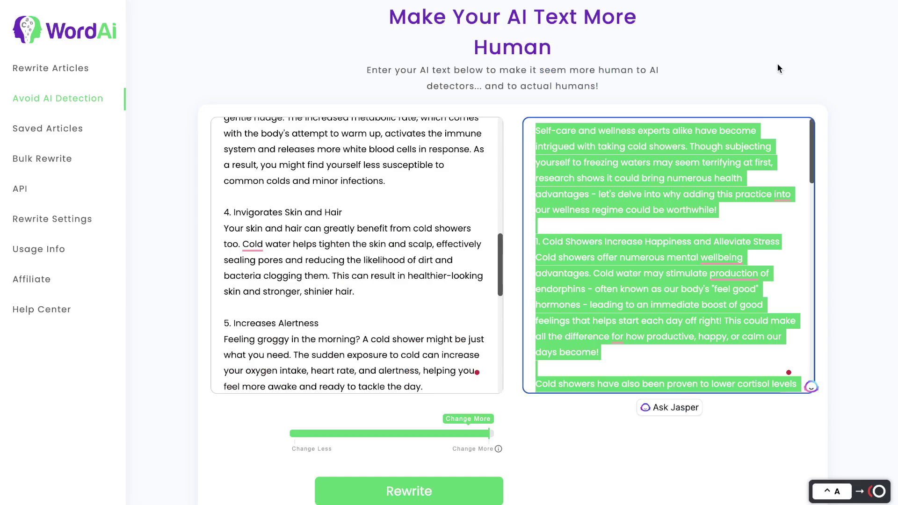
# - Select ChatGPT's blog post on how to make money in real estate
pyautogui.scroll(-1, 853, 183)
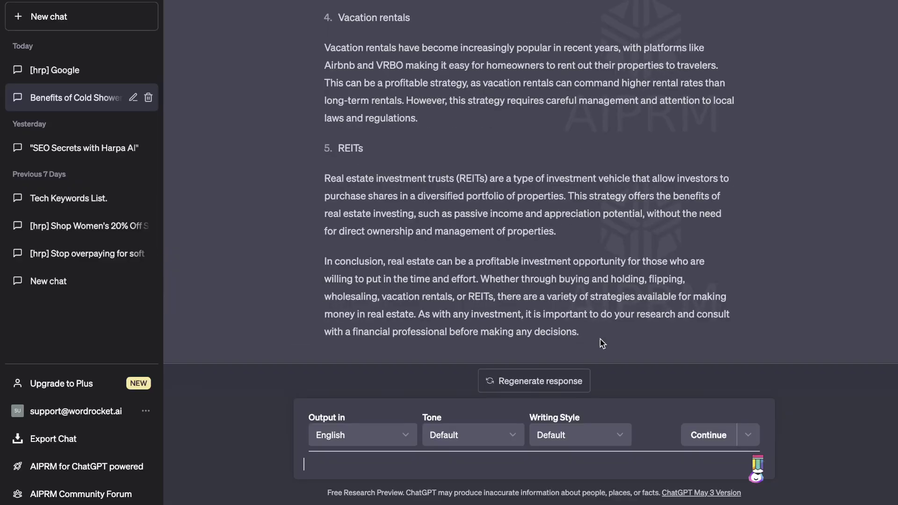
pyautogui.moveTo(599, 339); pyautogui.dragTo(326, 301)
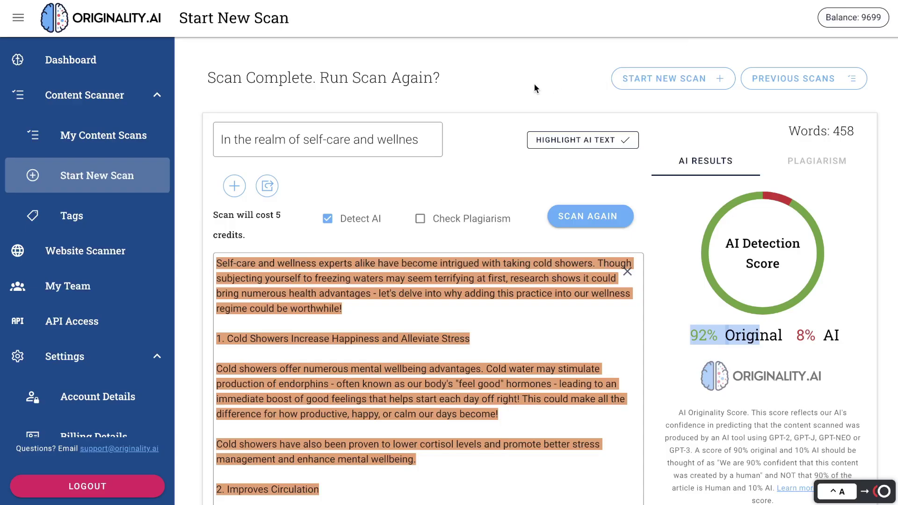
# - Scan the real-estate article at 0% Original, 100% AI, then paste it into WordAi's input
pyautogui.click(633, 75)
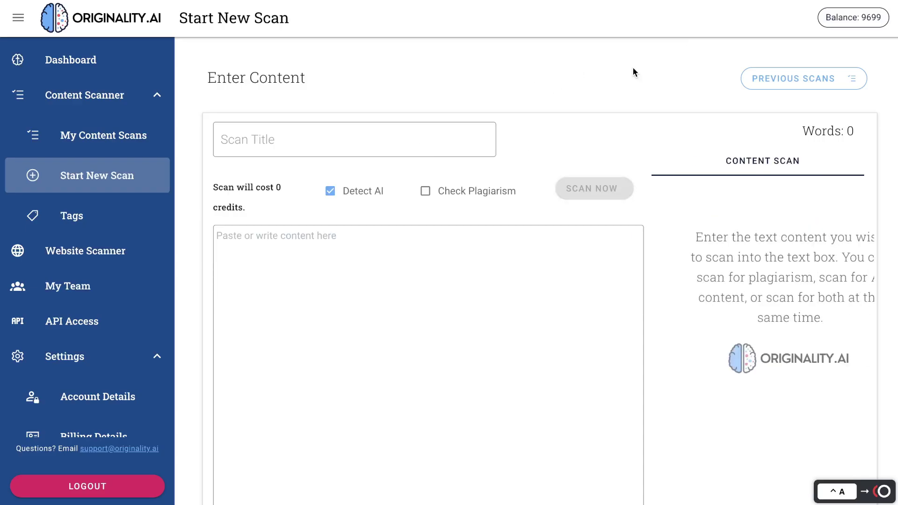
pyautogui.click(407, 297)
pyautogui.hotkey('ctrl', 'v')
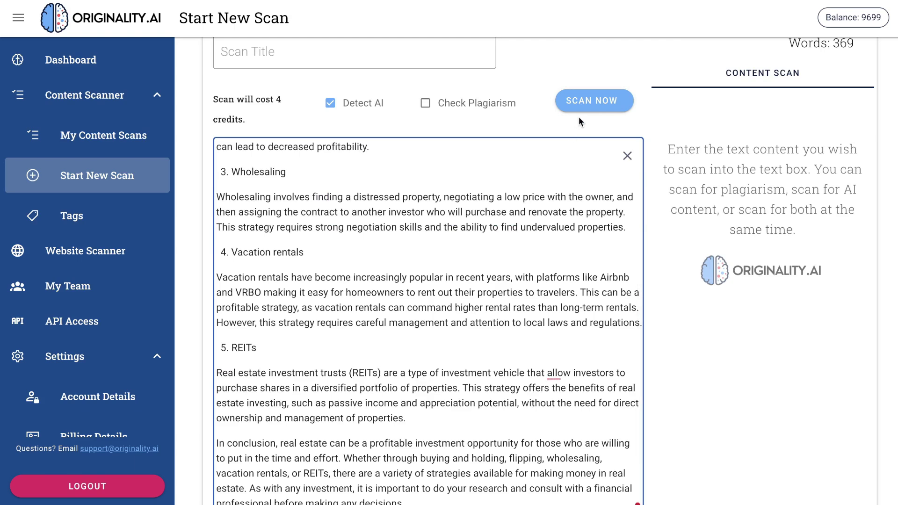
pyautogui.click(580, 103)
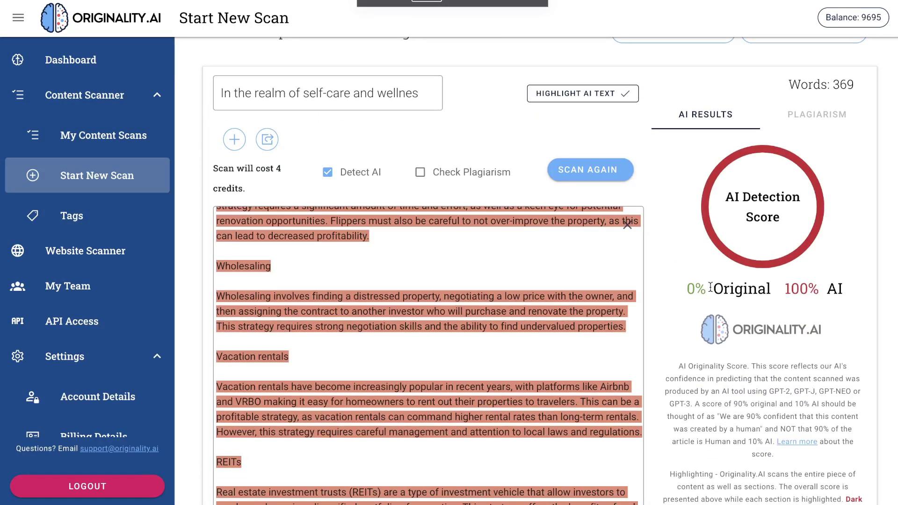
pyautogui.moveTo(689, 289); pyautogui.dragTo(765, 283)
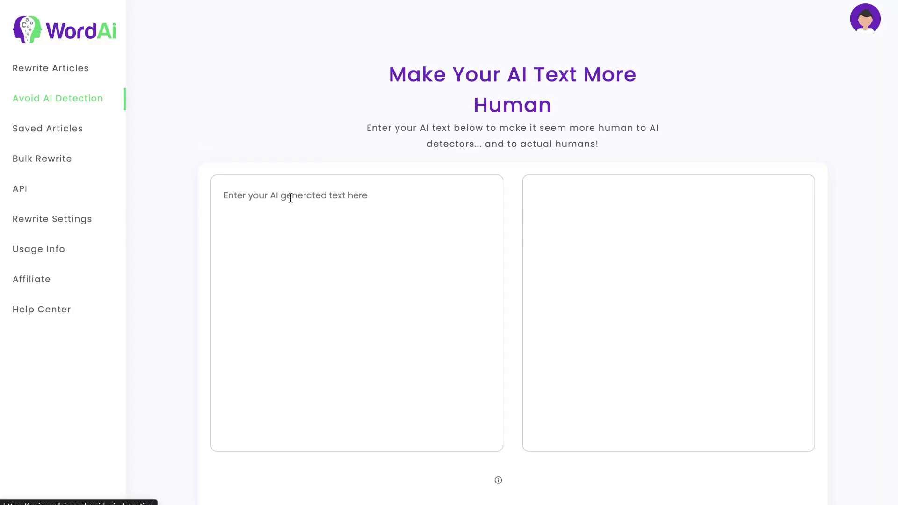
pyautogui.click(291, 198)
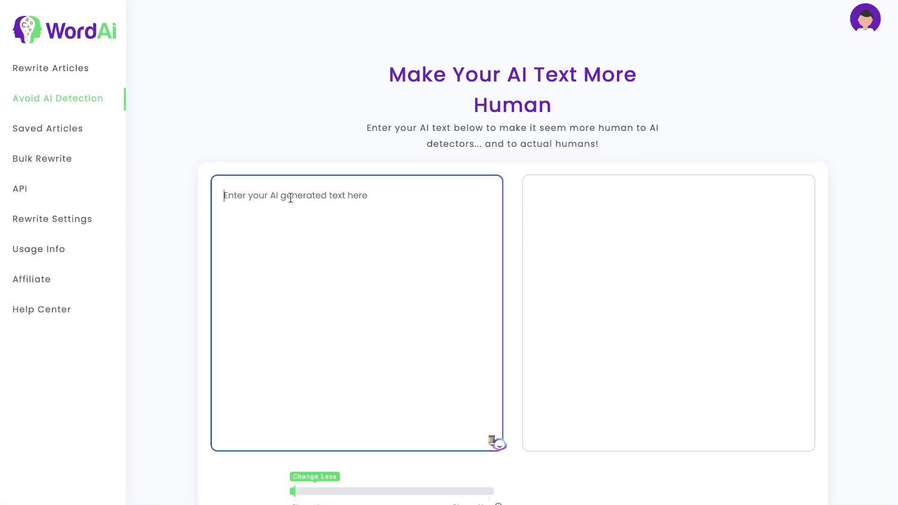
pyautogui.hotkey('ctrl', 'v')
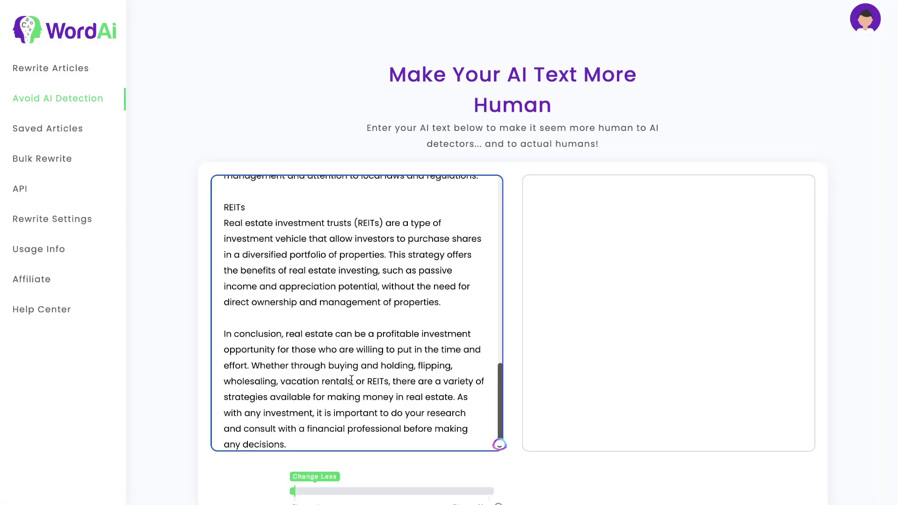
# - Humanize the real-estate post at Change More and select all the rewritten output
pyautogui.scroll(-1, 448, 429)
pyautogui.scroll(-2, 470, 460)
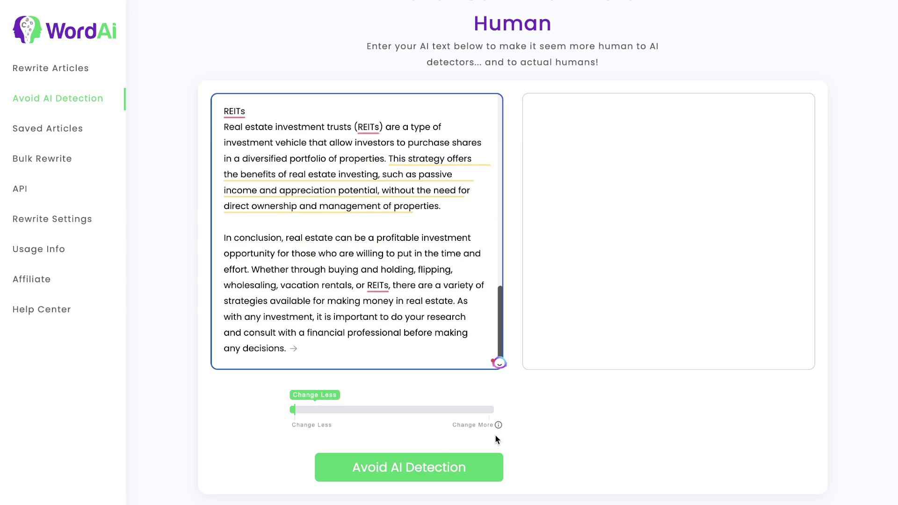
pyautogui.click(488, 410)
pyautogui.click(497, 464)
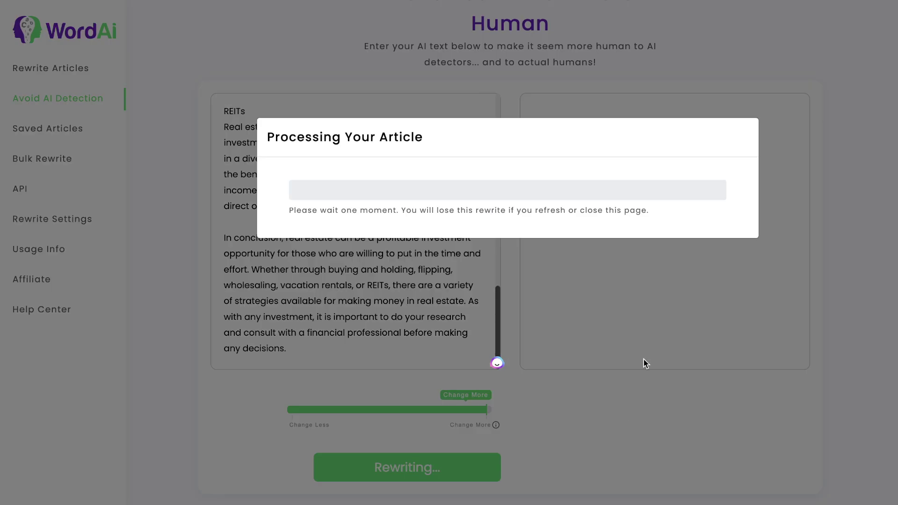
pyautogui.click(719, 256)
pyautogui.hotkey('ctrl', 'a')
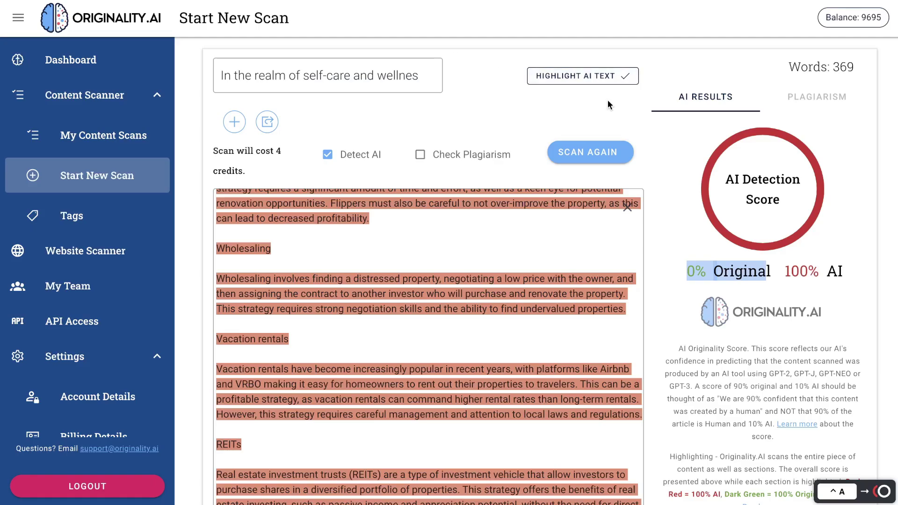
# - Scan the humanized real-estate rewrite in a new scan, scoring only 4% Original and 96% AI
pyautogui.scroll(2, 611, 103)
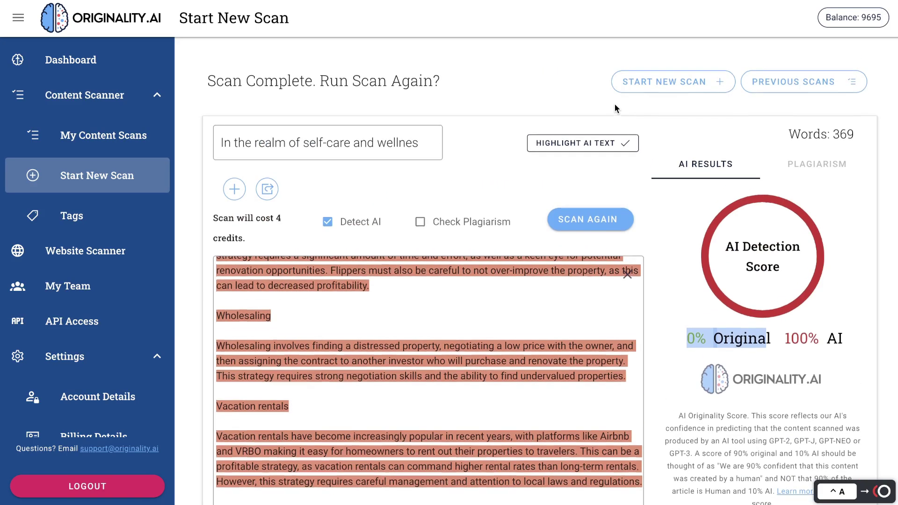
pyautogui.click(650, 85)
pyautogui.click(435, 291)
pyautogui.hotkey('ctrl', 'v')
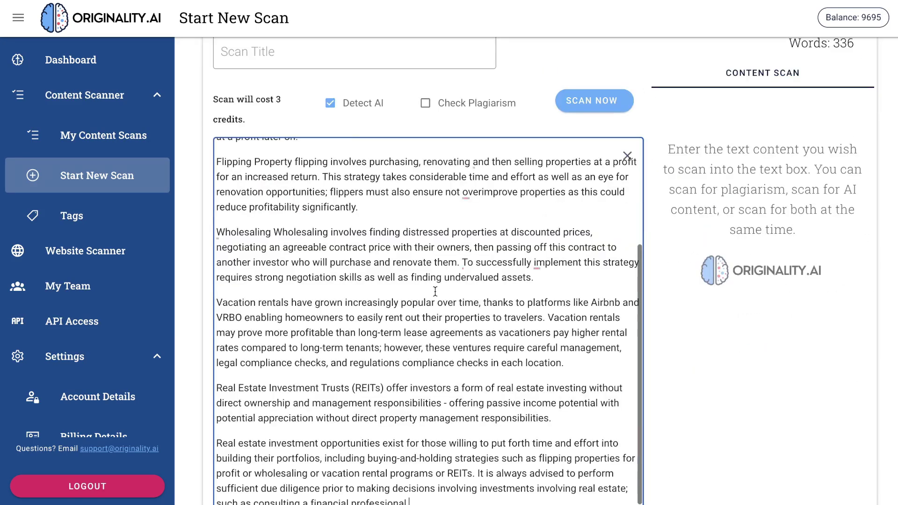
pyautogui.scroll(5, 435, 291)
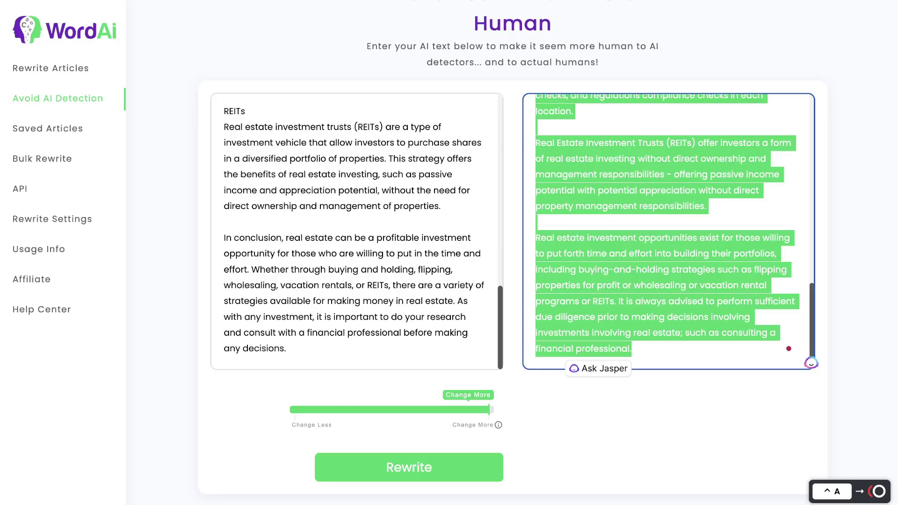
pyautogui.scroll(10, 625, 237)
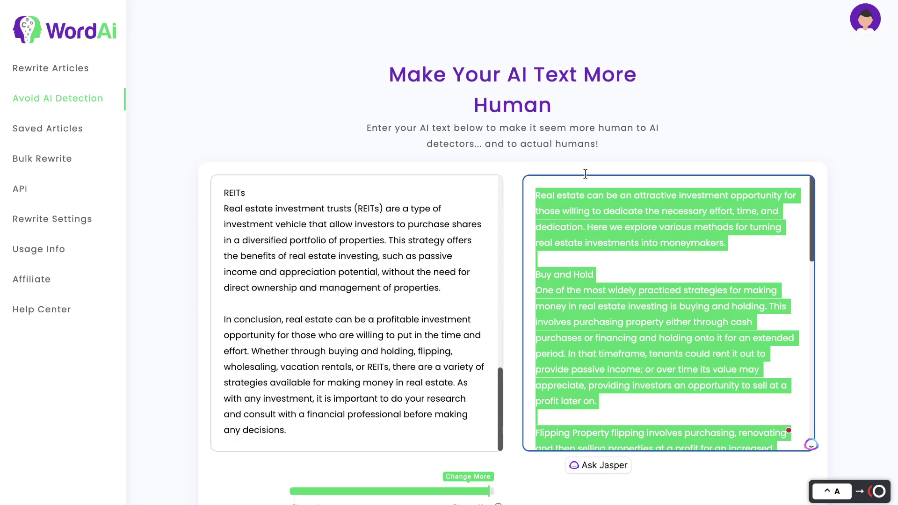
pyautogui.scroll(-3, 515, 317)
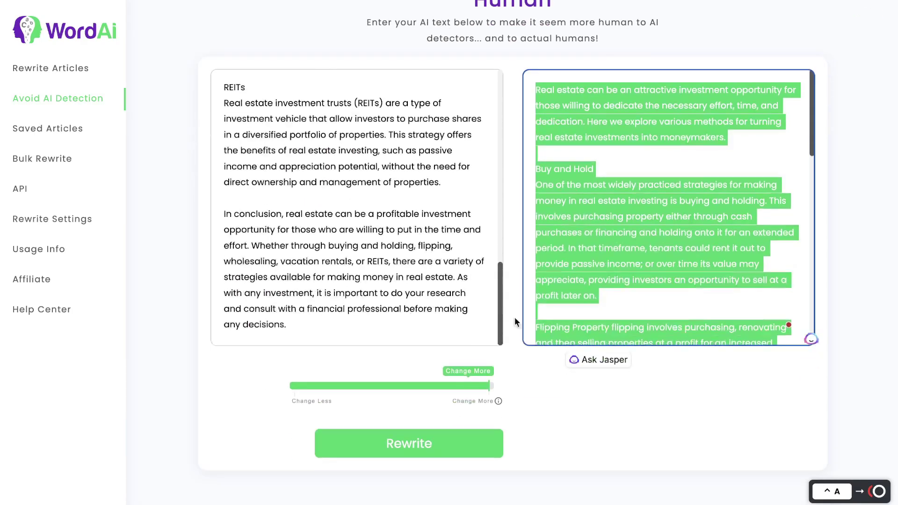
# - Rewrite the real-estate article, scan it to 21% Original / 79% AI, then rewrite again
pyautogui.click(483, 438)
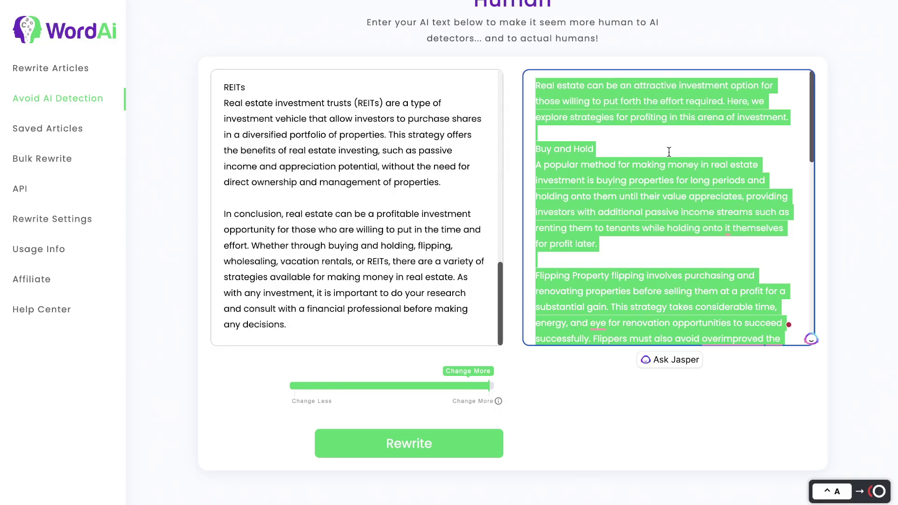
pyautogui.hotkey('ctrl', 'c')
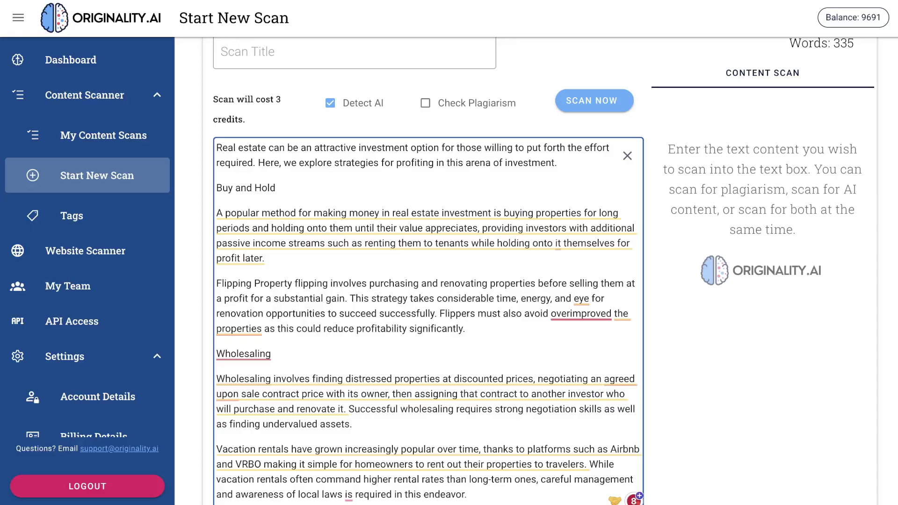
pyautogui.click(602, 105)
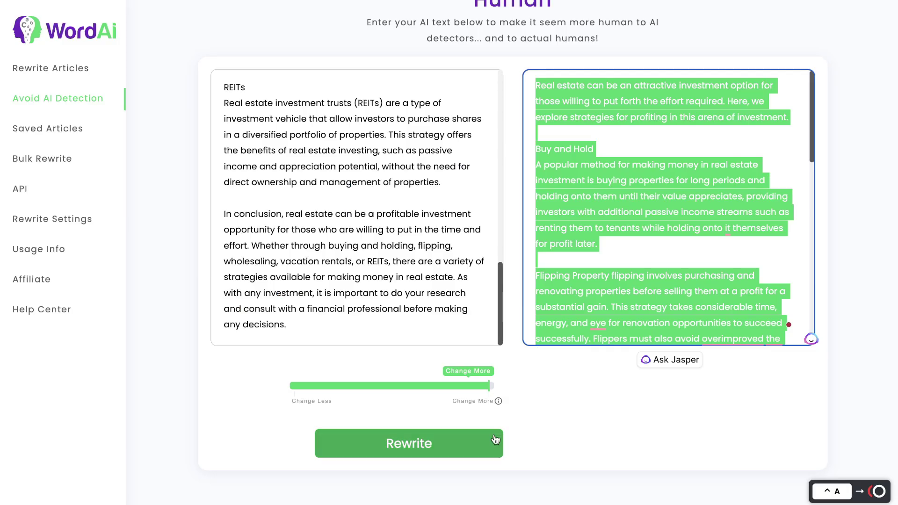
pyautogui.click(479, 447)
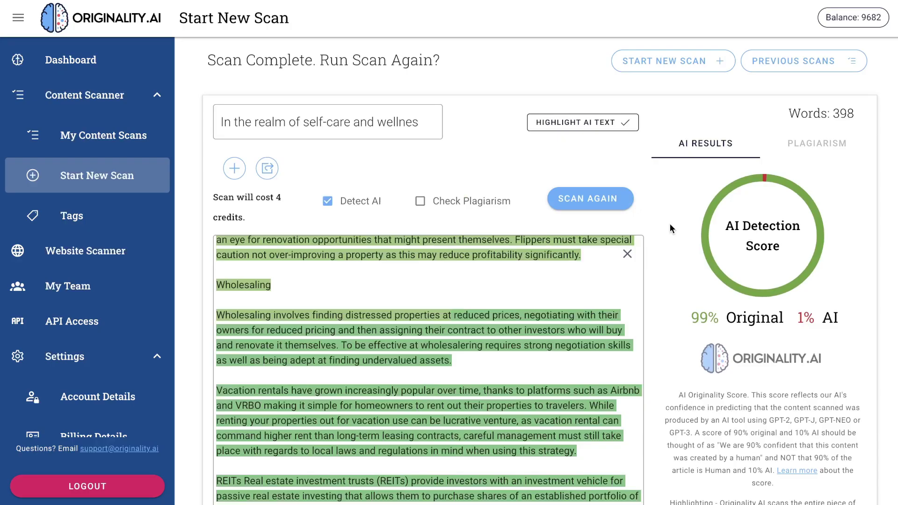
# - Review the 99% Original score for the 398-word real-estate rewrite, then switch to the WordCounter desktop
pyautogui.scroll(-1, 670, 223)
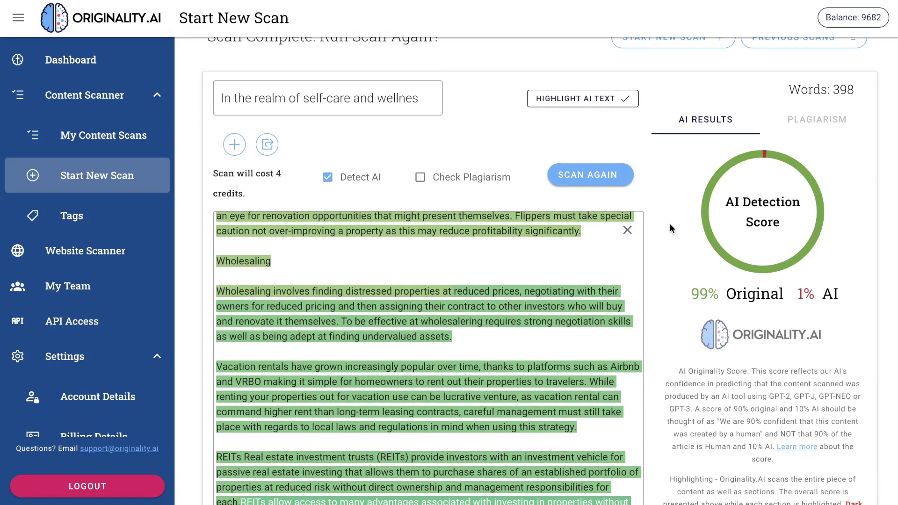
pyautogui.scroll(-1, 670, 224)
pyautogui.moveTo(689, 284); pyautogui.dragTo(777, 279)
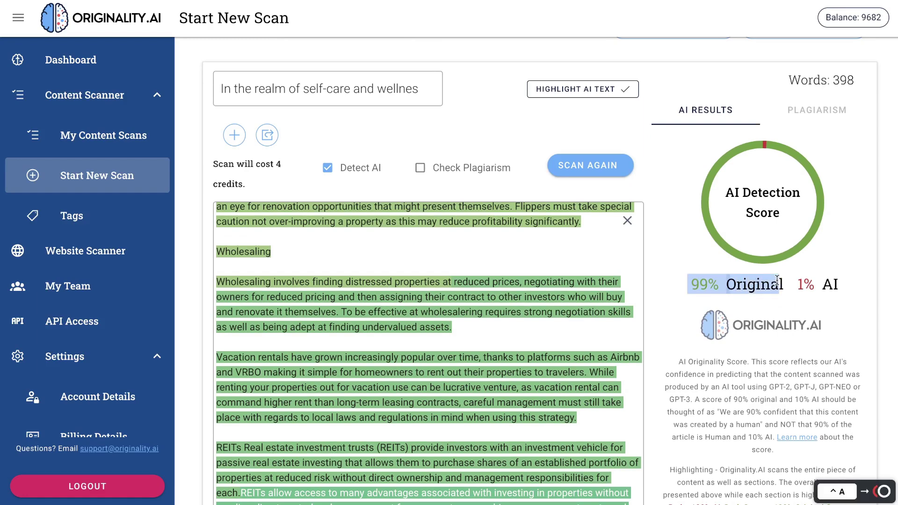
pyautogui.scroll(5, 554, 285)
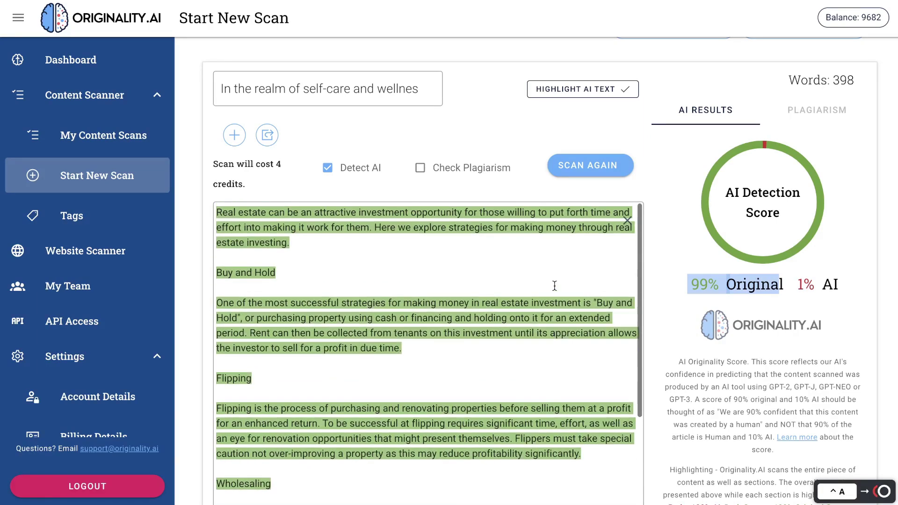
pyautogui.scroll(-5, 555, 286)
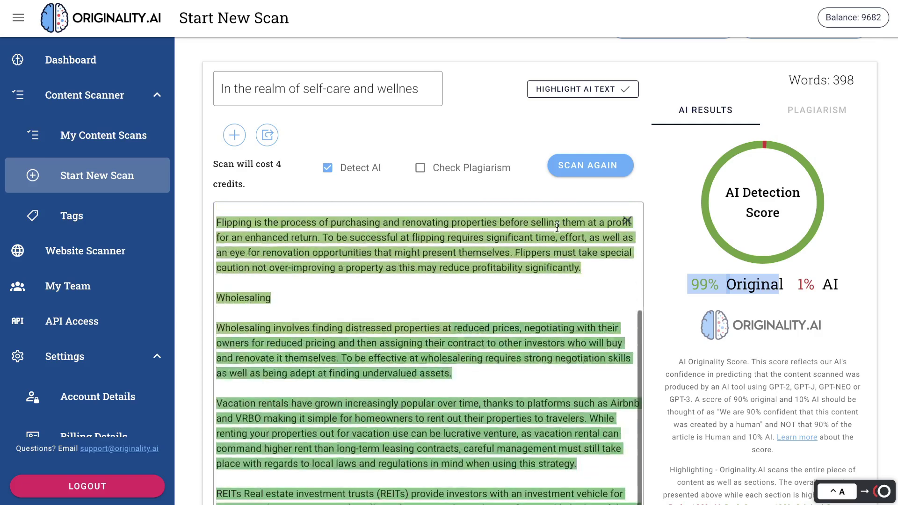
pyautogui.scroll(-5, 557, 226)
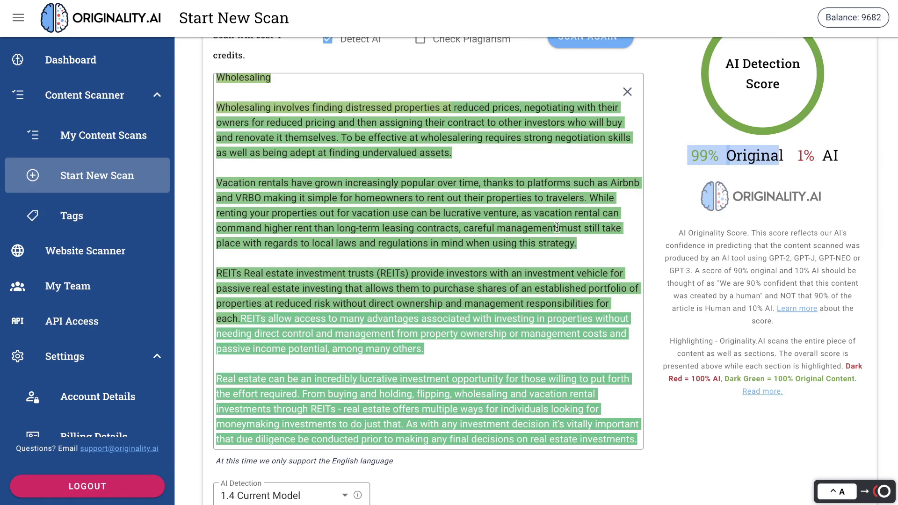
pyautogui.hotkey('ctrl', 'Right')
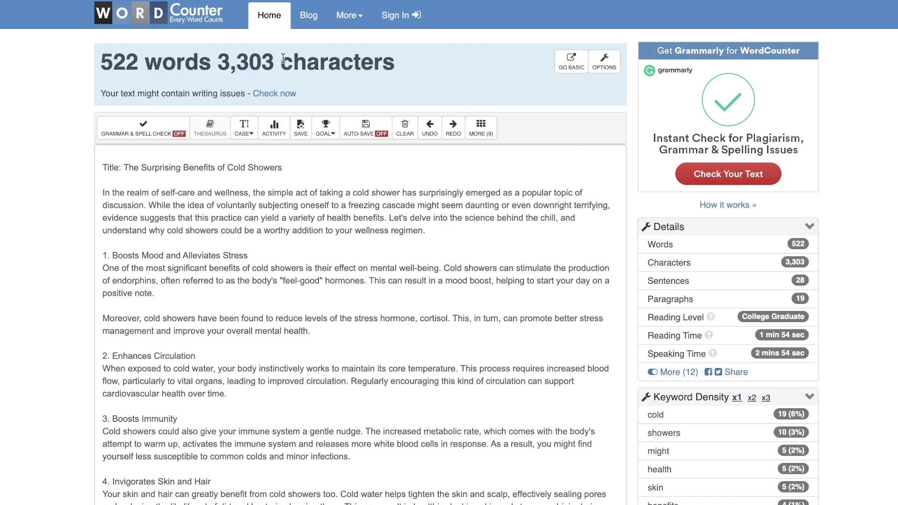
# - Return to the Originality.AI results desktop and highlight the scan's 398-word count
pyautogui.hotkey('ctrl', 'Up')
pyautogui.click(287, 10)
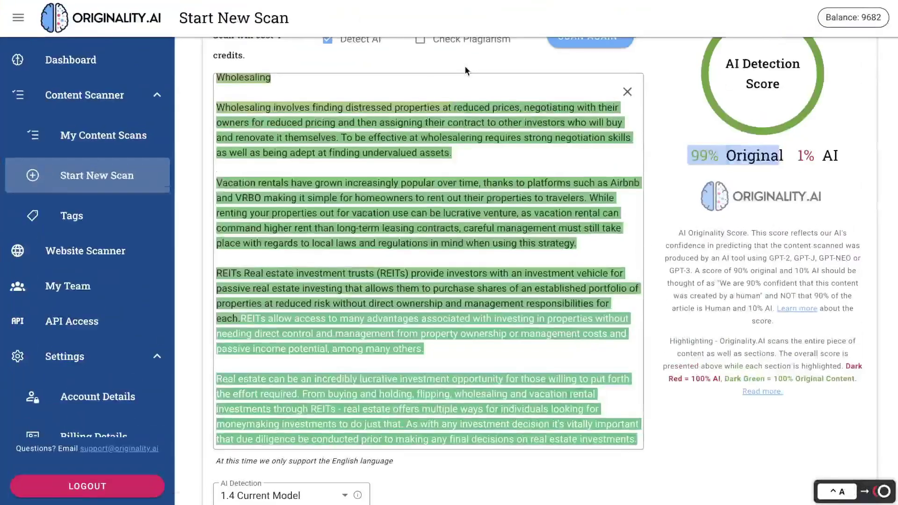
pyautogui.scroll(4, 465, 66)
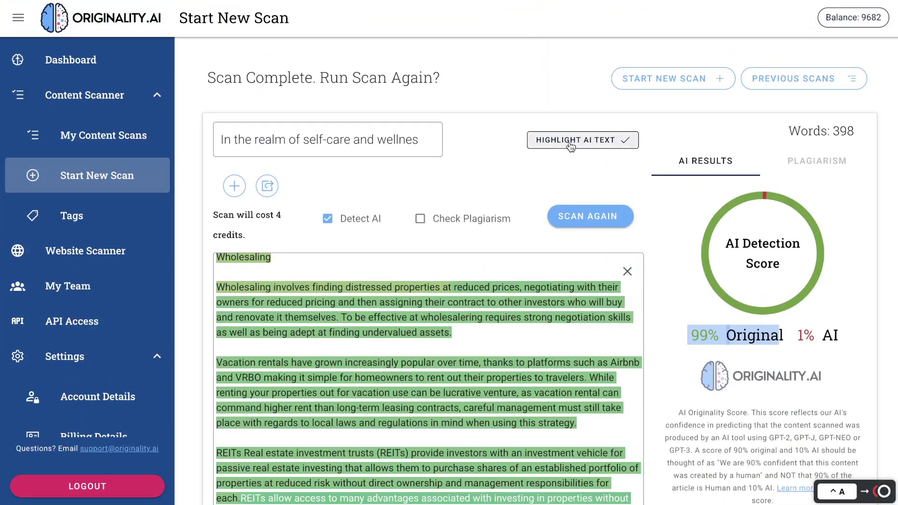
pyautogui.moveTo(831, 131); pyautogui.dragTo(872, 134)
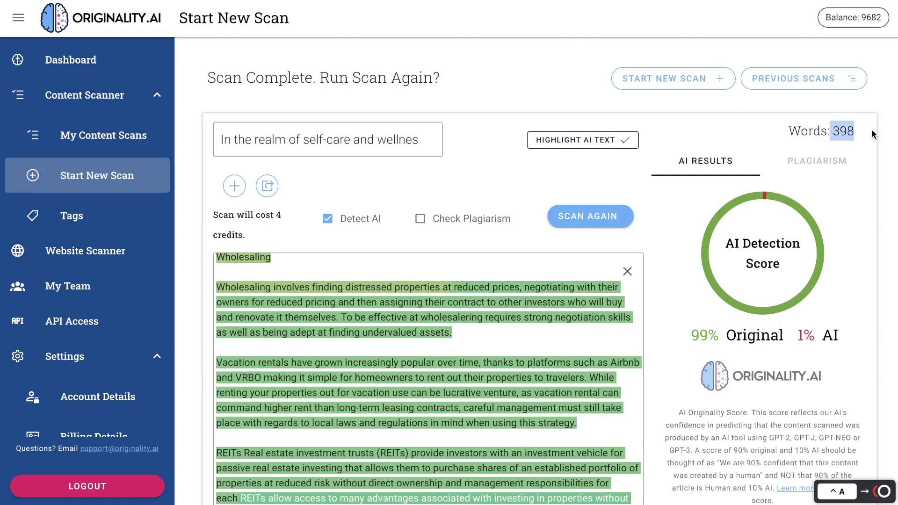
# - Scroll through the 99% Original scan results for the real-estate rewrite
pyautogui.scroll(3, 500, 324)
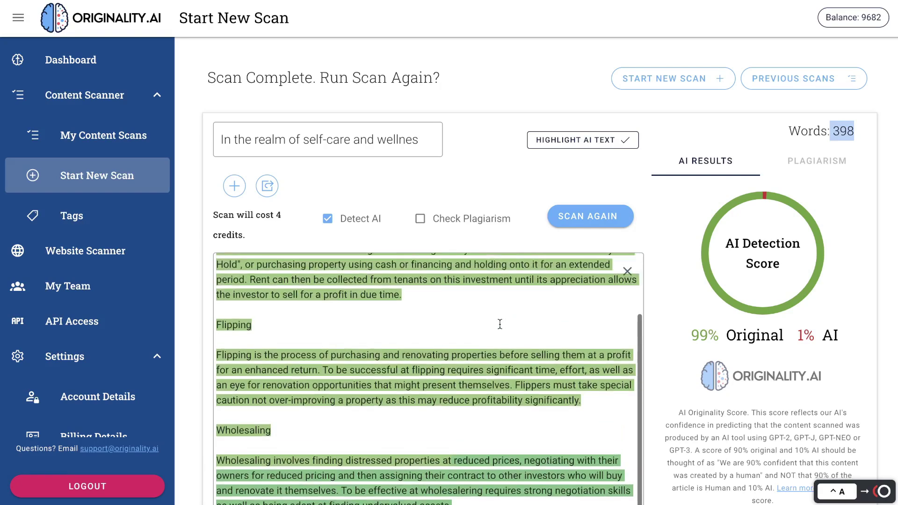
pyautogui.scroll(-4, 500, 323)
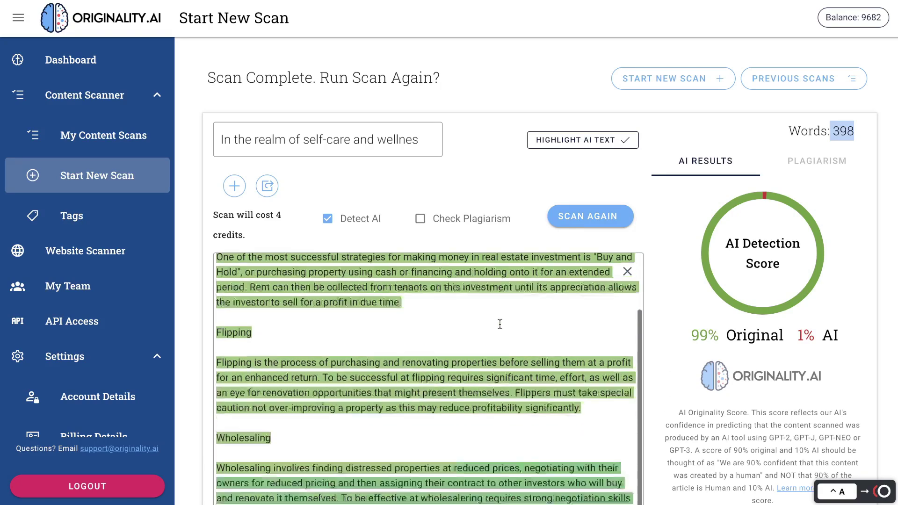
pyautogui.scroll(-2, 501, 218)
pyautogui.scroll(-1, 493, 279)
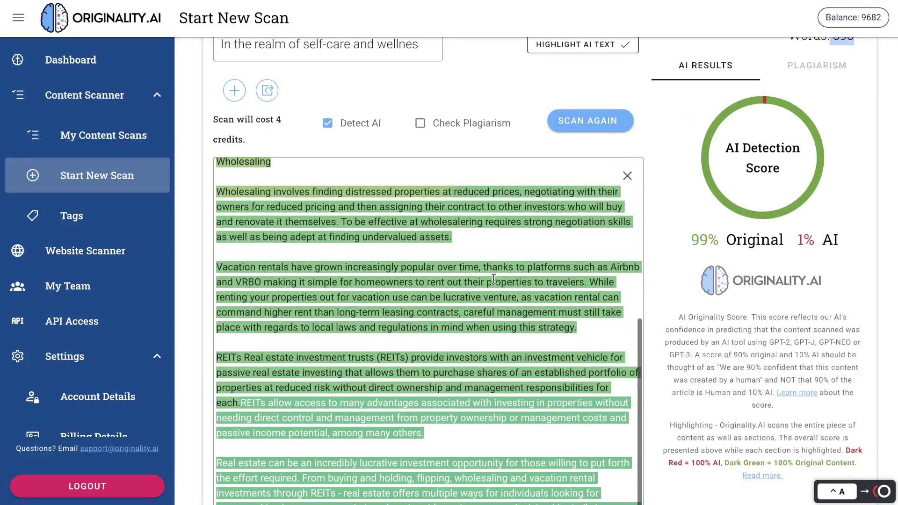
pyautogui.scroll(-2, 494, 278)
pyautogui.scroll(10, 494, 278)
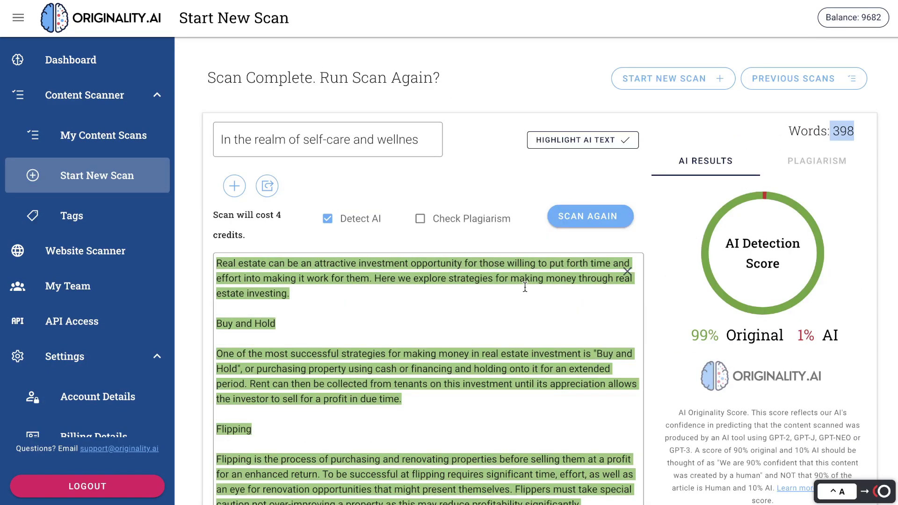
pyautogui.scroll(-3, 496, 334)
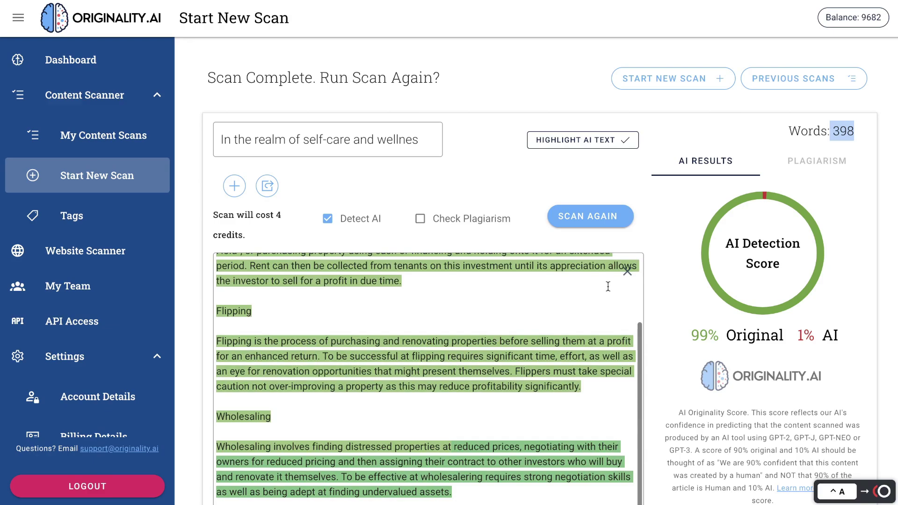
pyautogui.scroll(-4, 608, 286)
pyautogui.scroll(-5, 660, 248)
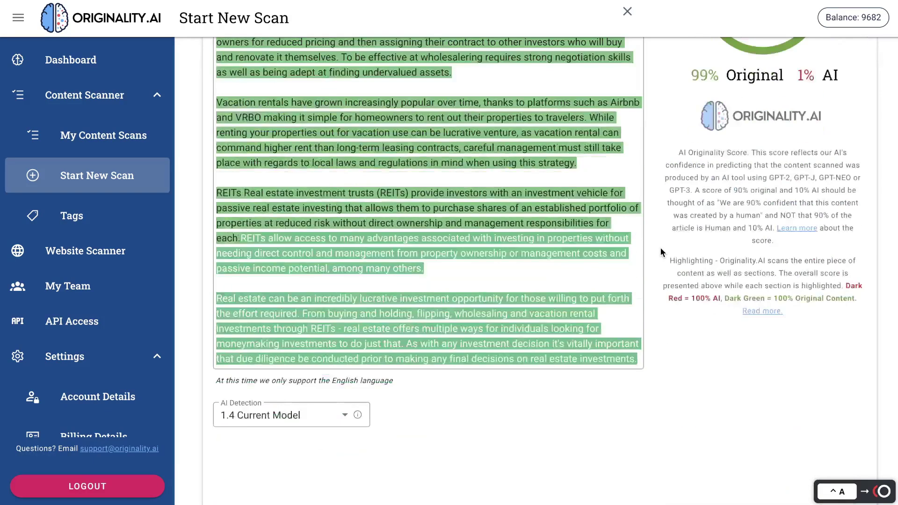
pyautogui.scroll(-1, 661, 248)
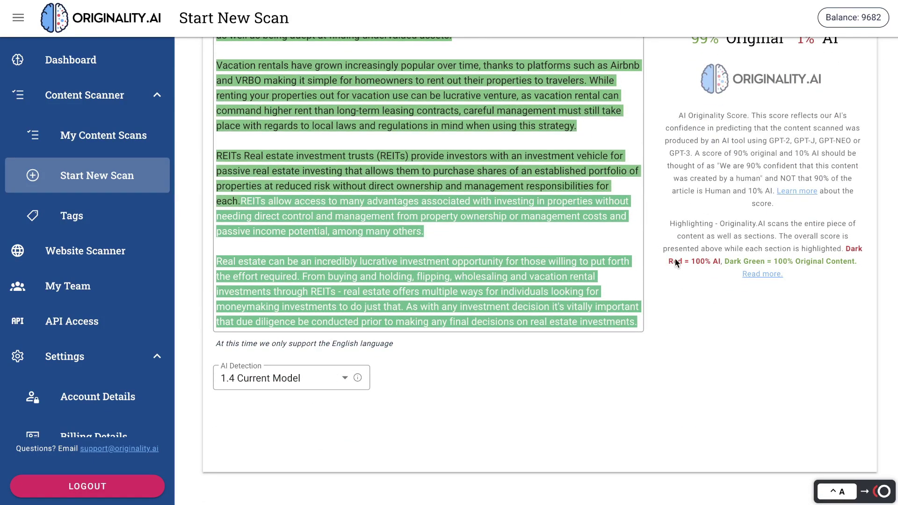
pyautogui.scroll(5, 707, 228)
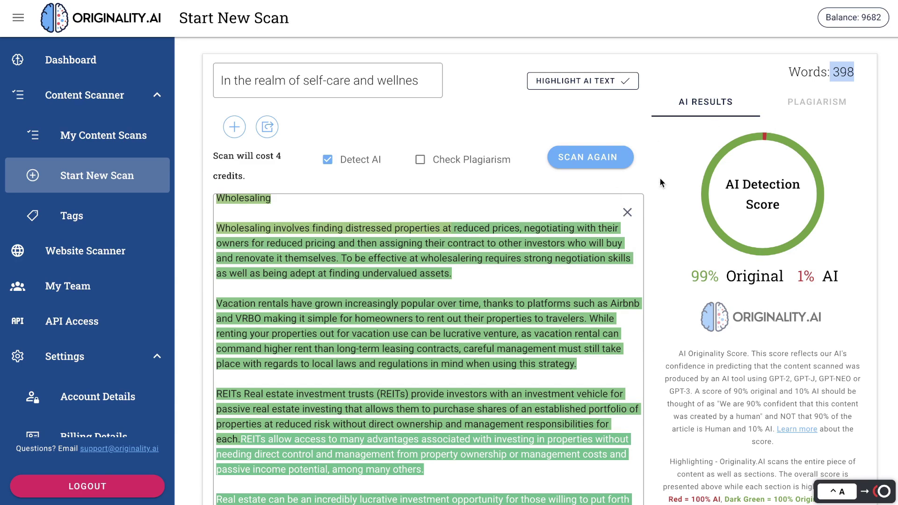
pyautogui.scroll(-5, 660, 183)
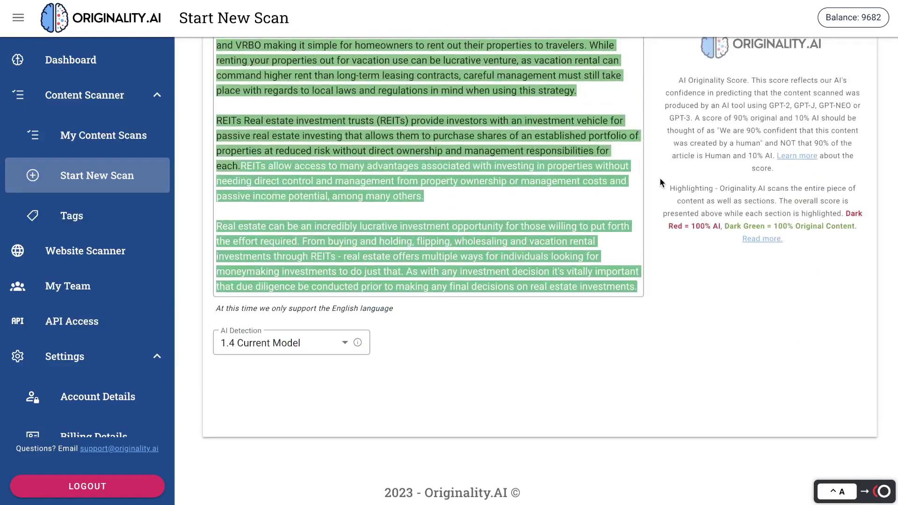
pyautogui.scroll(5, 660, 178)
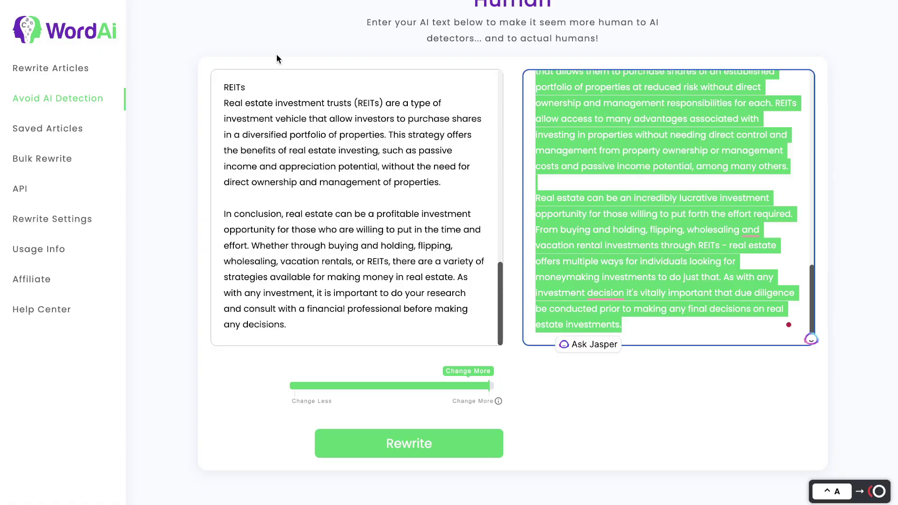
# - Browse WordAi's monthly plan prices and highlight the $57 Power plan price
pyautogui.scroll(2, 276, 58)
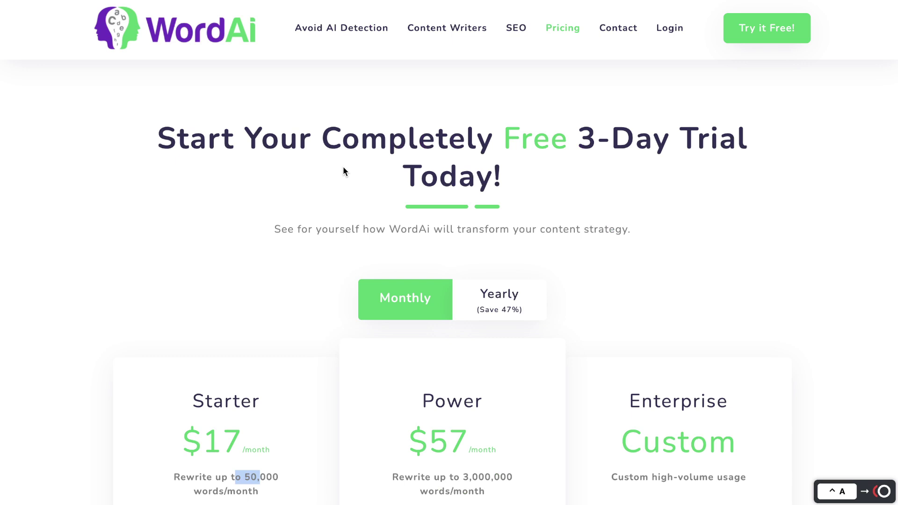
pyautogui.scroll(-3, 344, 169)
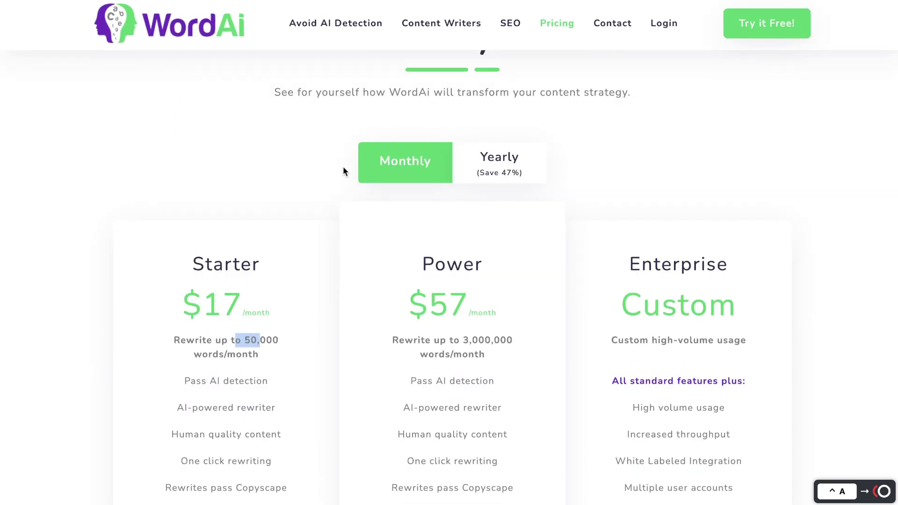
pyautogui.scroll(-1, 343, 171)
pyautogui.moveTo(203, 263); pyautogui.dragTo(286, 269)
pyautogui.scroll(-1, 274, 265)
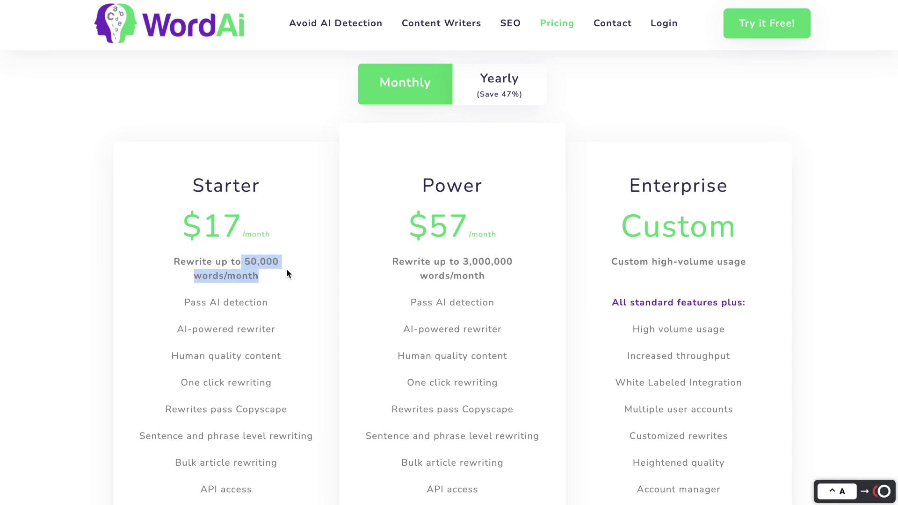
pyautogui.moveTo(398, 229); pyautogui.dragTo(472, 229)
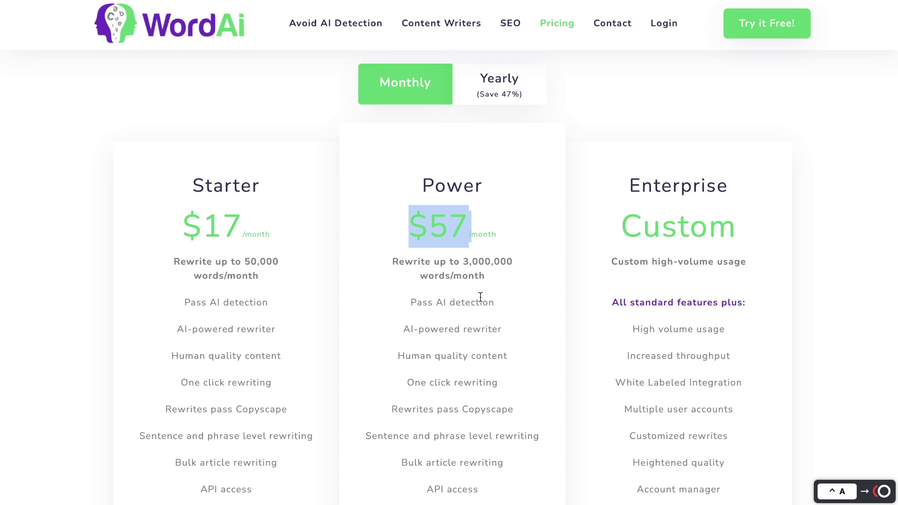
# - Switch to yearly billing, highlighting the Starter price and the 3-Day Trial headline
pyautogui.scroll(1, 468, 274)
pyautogui.click(502, 133)
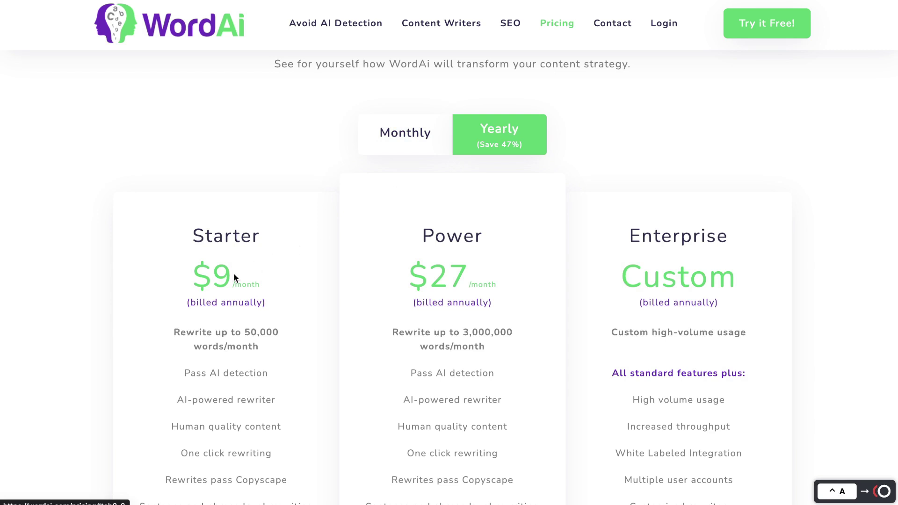
pyautogui.moveTo(196, 275); pyautogui.dragTo(267, 274)
pyautogui.click(419, 268)
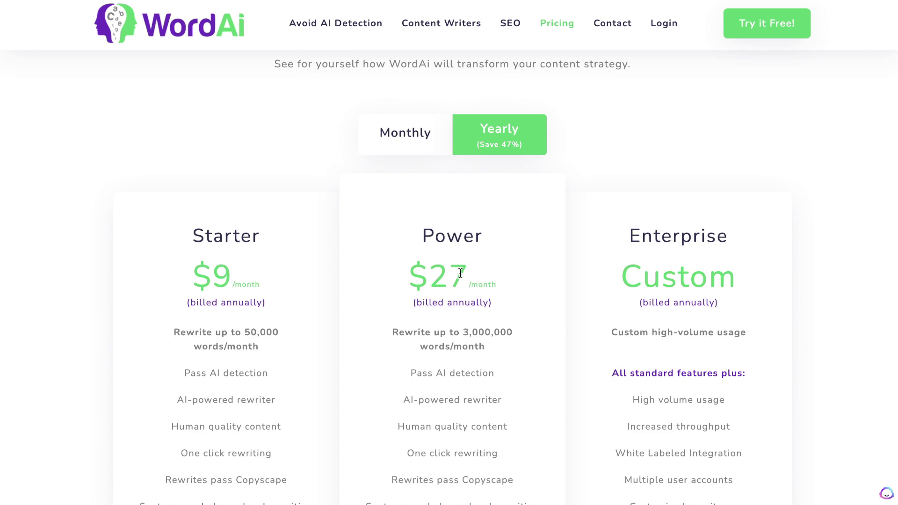
pyautogui.scroll(3, 460, 273)
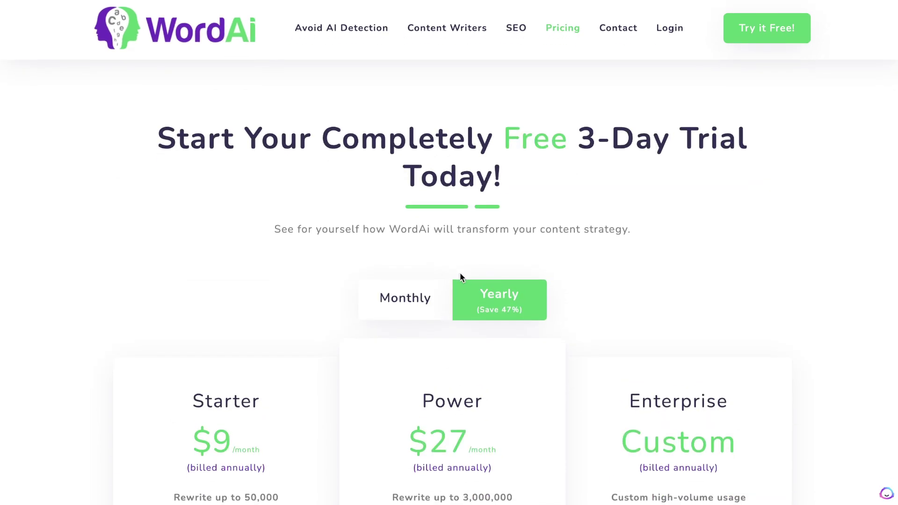
pyautogui.moveTo(495, 149); pyautogui.dragTo(748, 181)
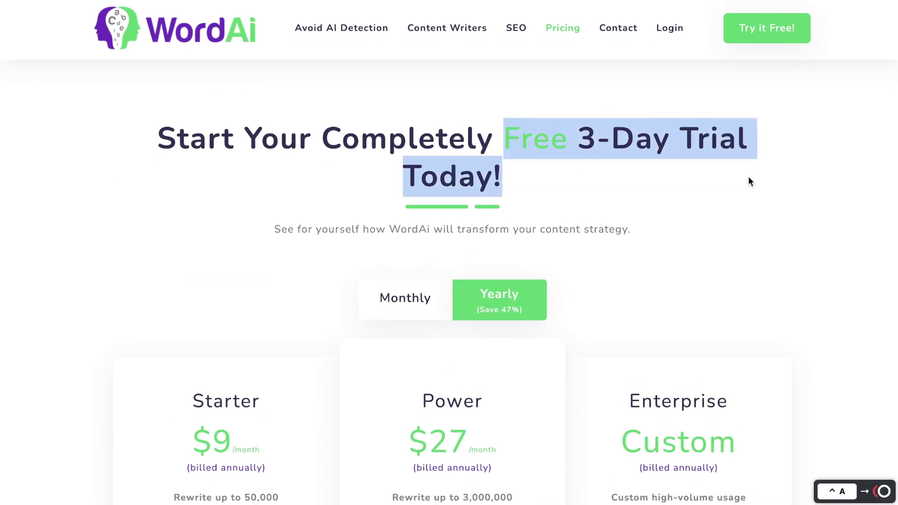